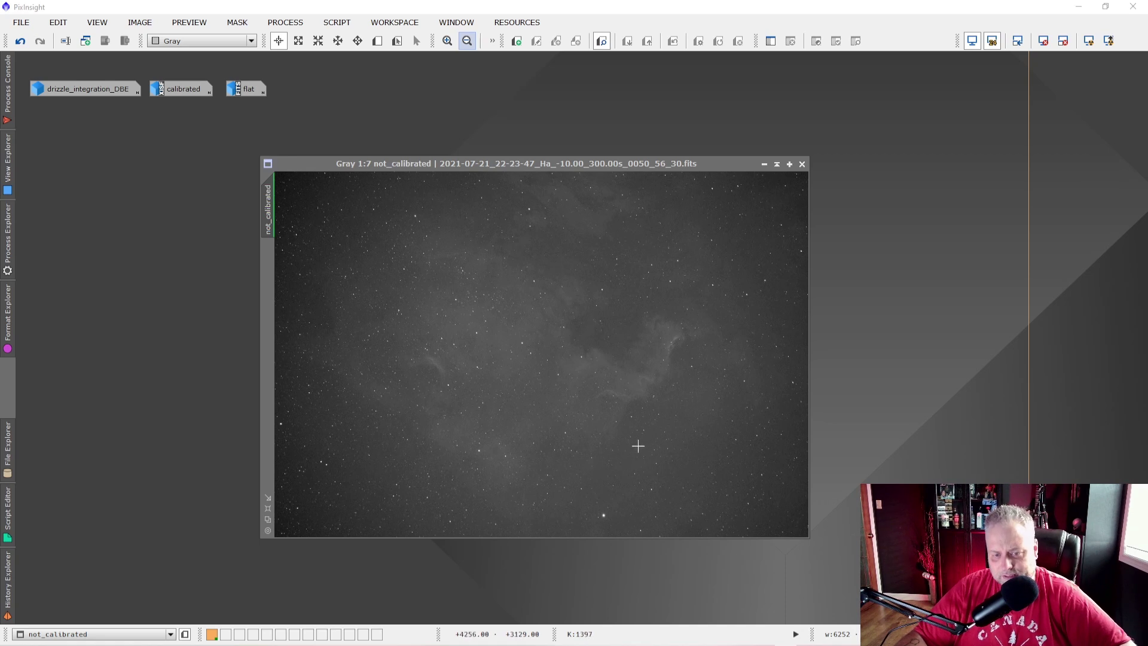
scroll(622, 449, up, 4)
drag(807, 316, 808, 416)
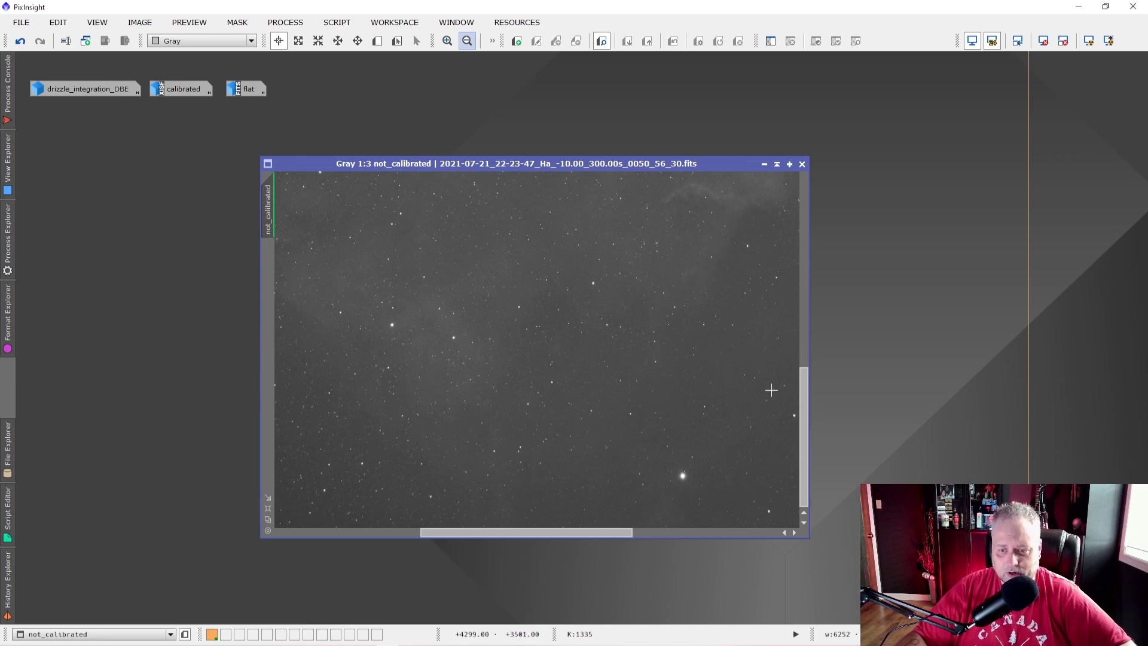
scroll(615, 376, down, 6)
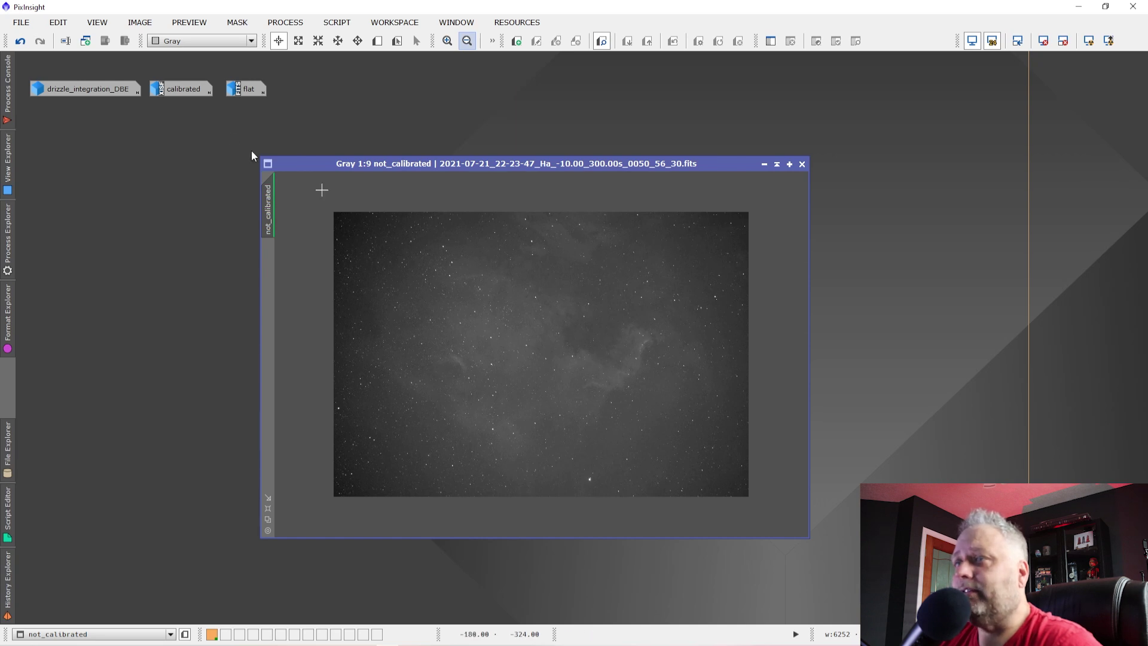
click(242, 93)
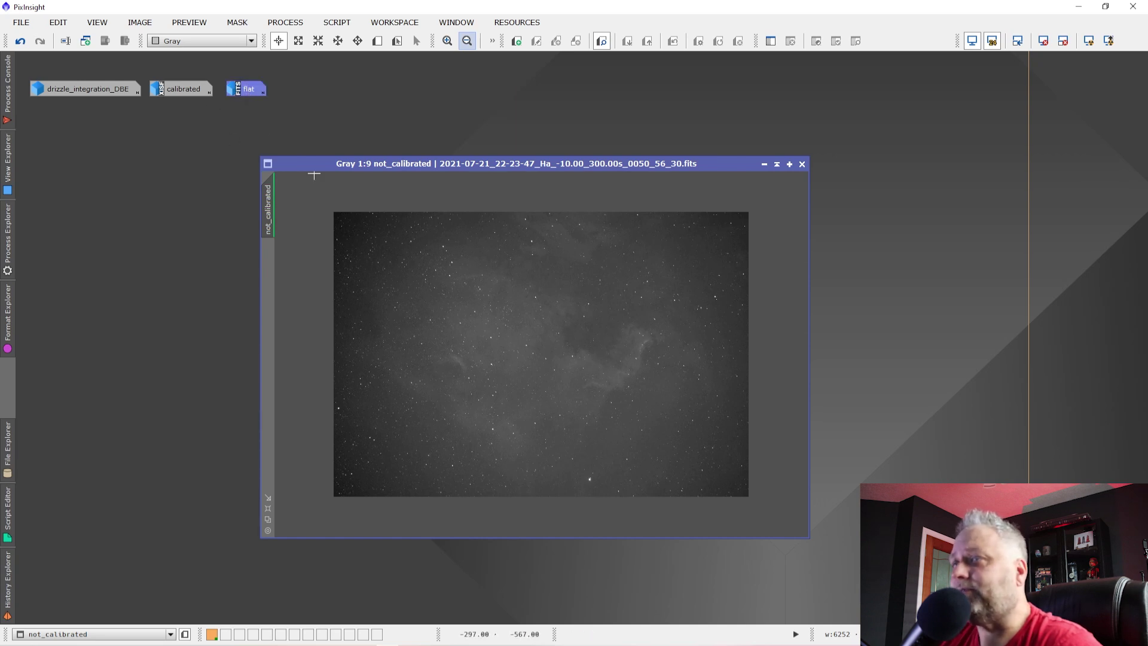
double_click(246, 90)
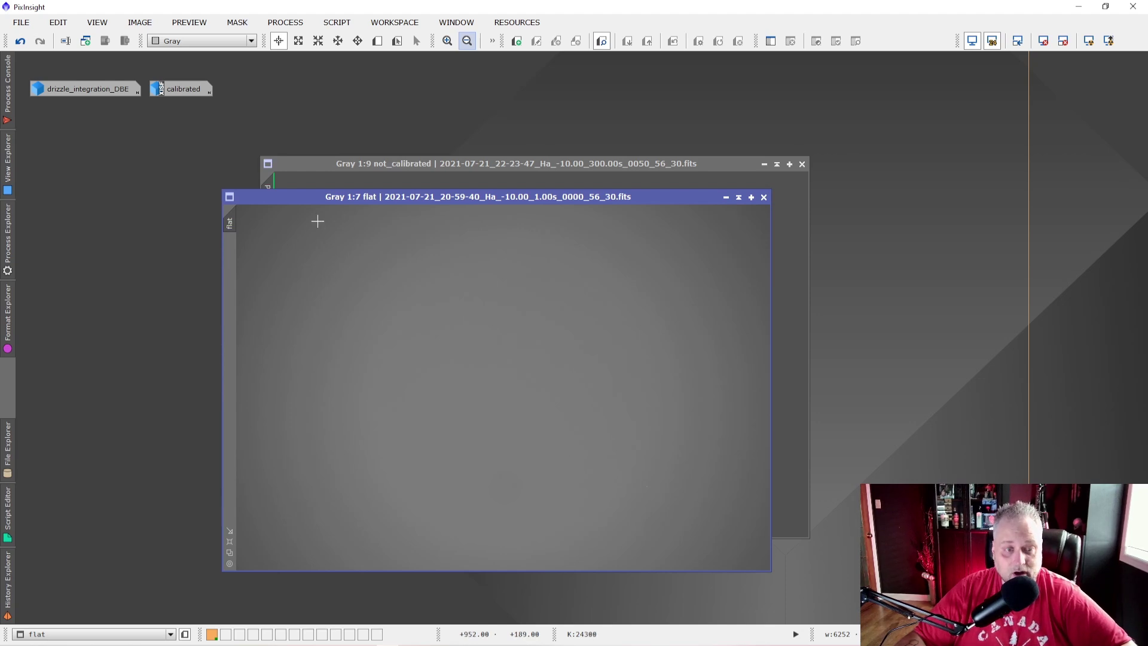
scroll(490, 547, up, 1)
scroll(490, 546, up, 2)
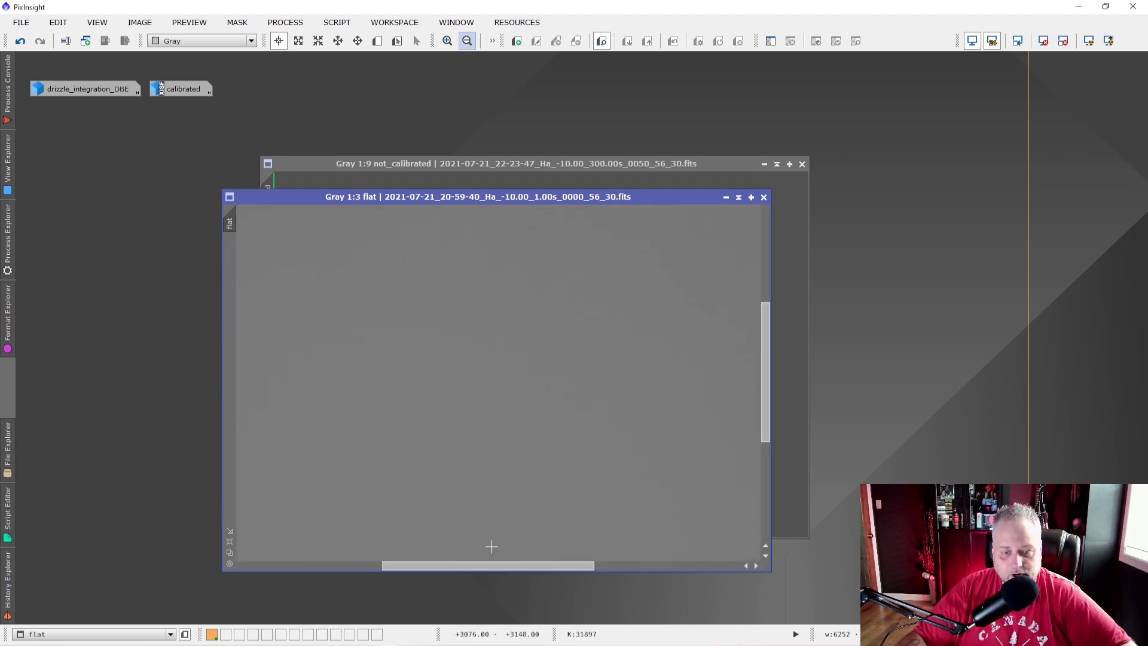
drag(764, 386, 762, 453)
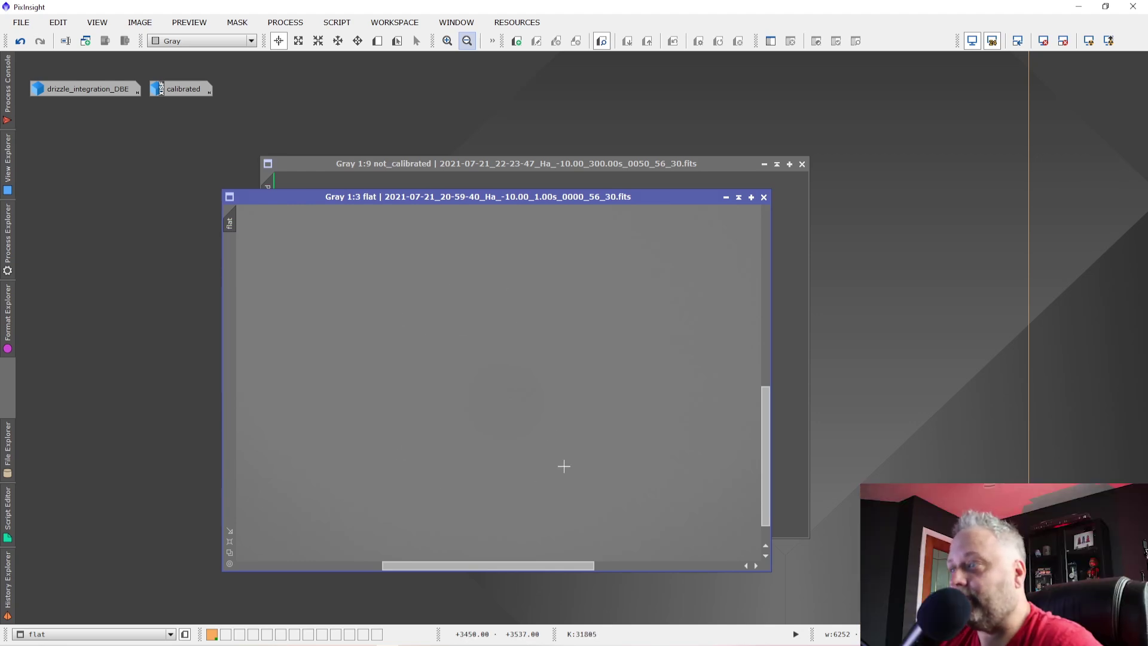
scroll(564, 466, down, 3)
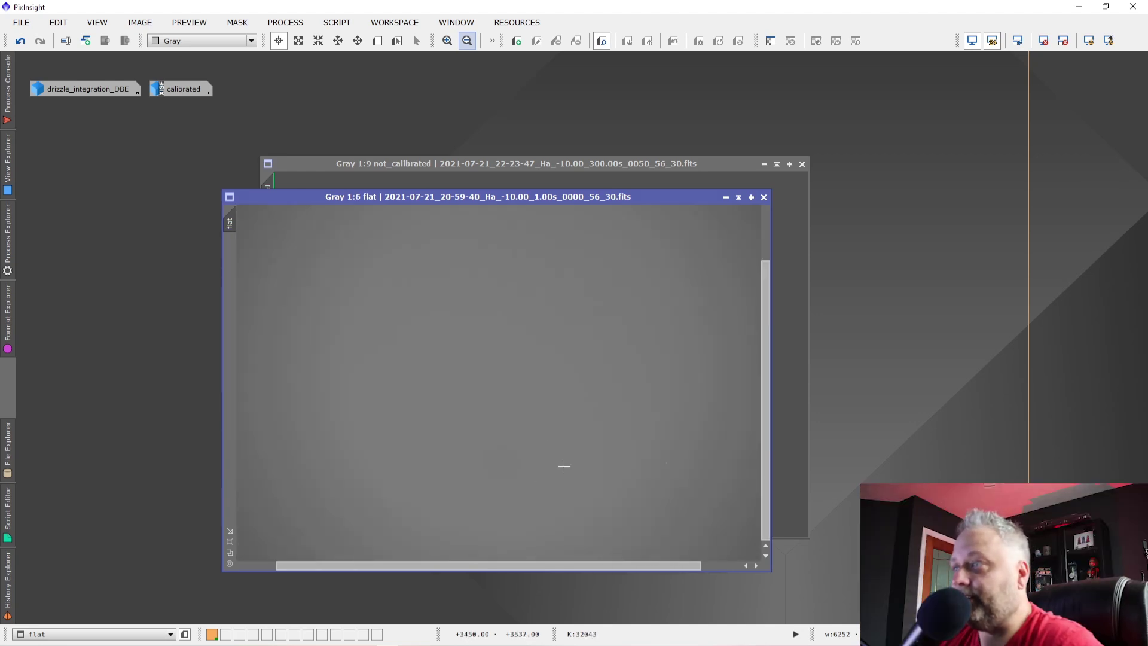
scroll(586, 458, down, 3)
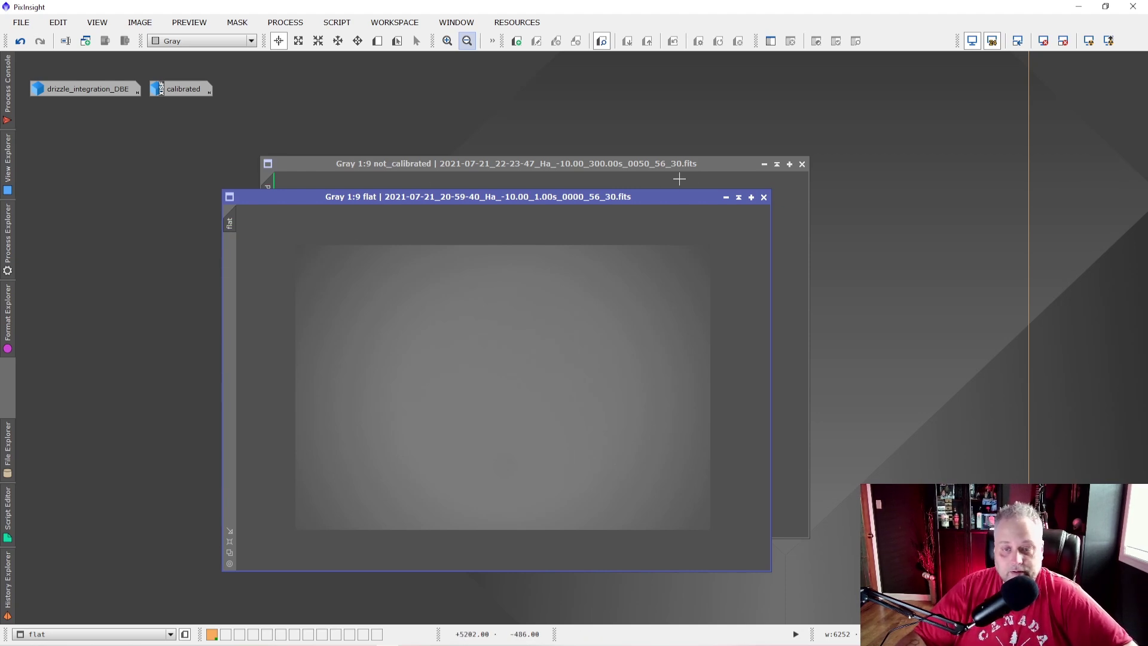
click(726, 197)
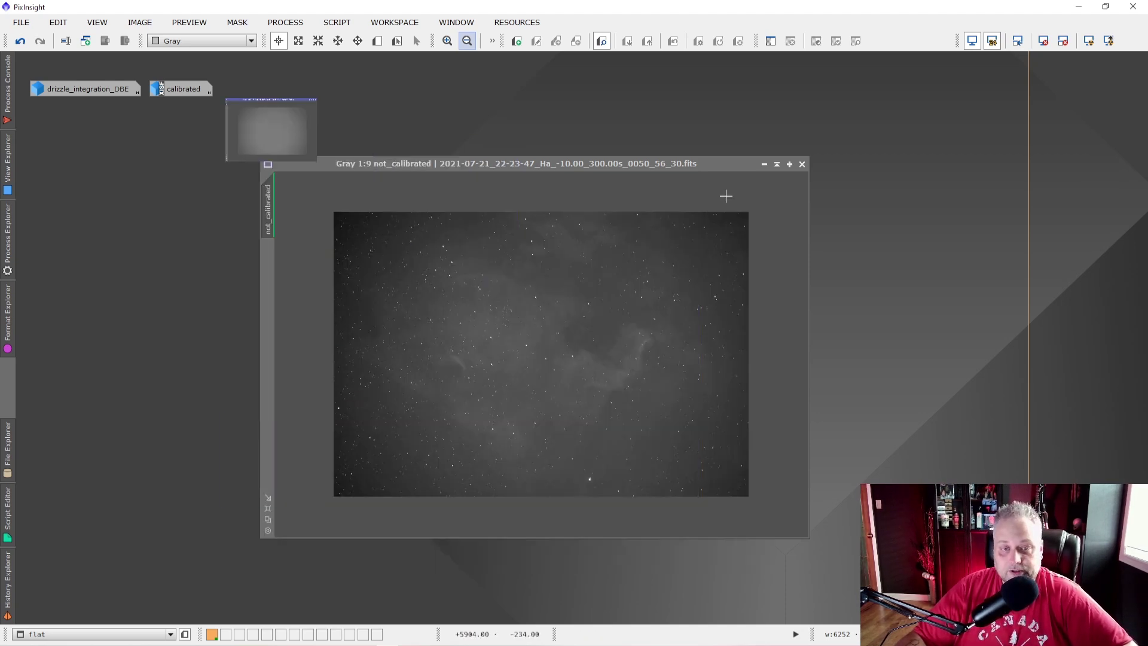
Step: Minimize not_calibrated into the top icon row and open the calibrated frame centred at 1:8 zoom
click(764, 164)
drag(605, 348, 311, 91)
mouse_move(249, 90)
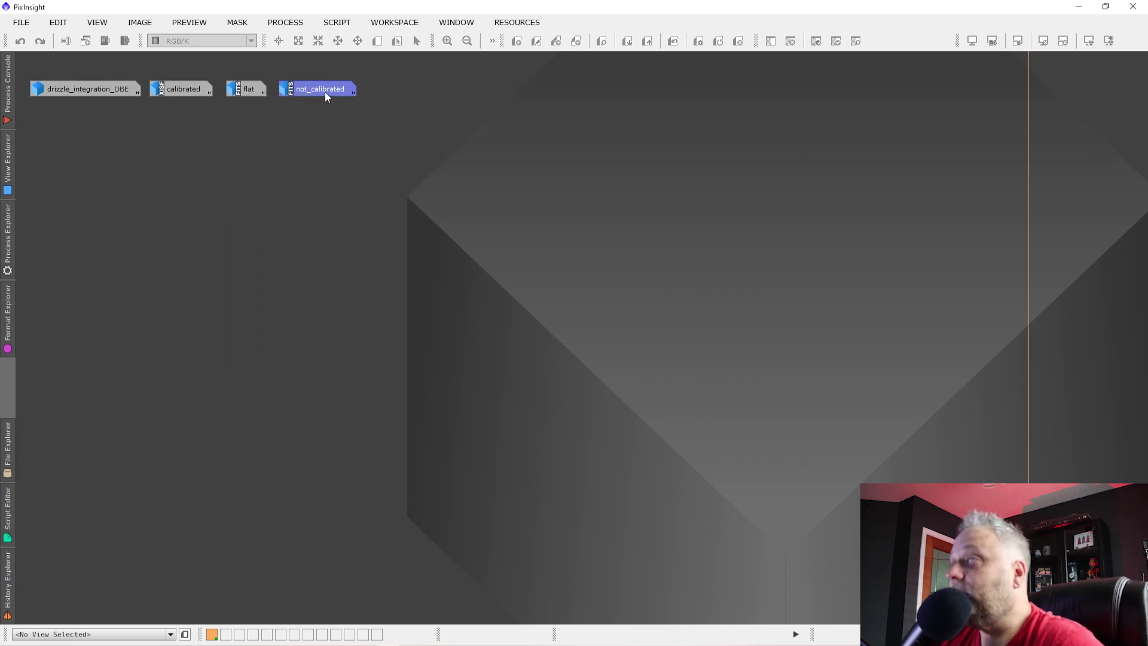
mouse_move(325, 94)
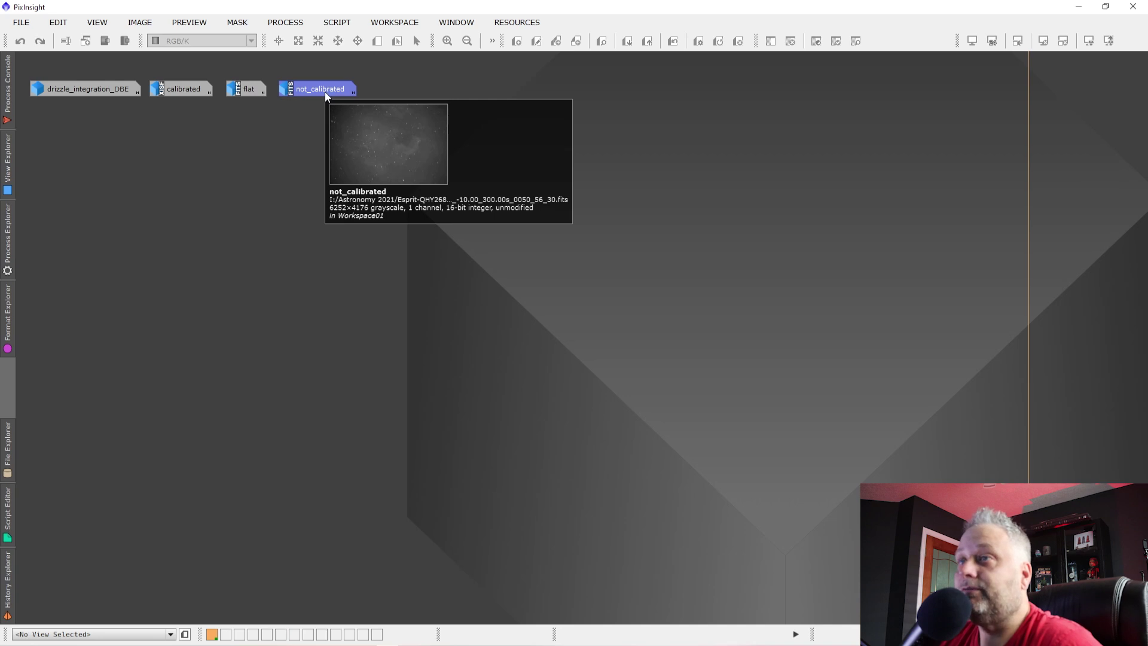
double_click(184, 88)
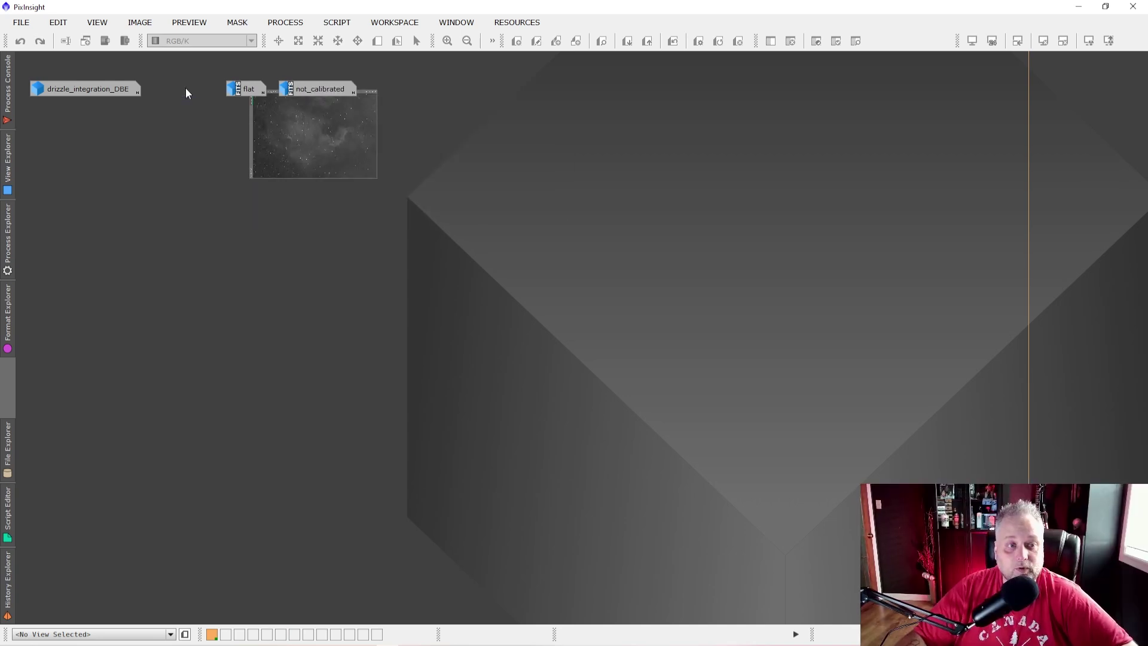
drag(796, 128, 476, 168)
scroll(520, 324, down, 1)
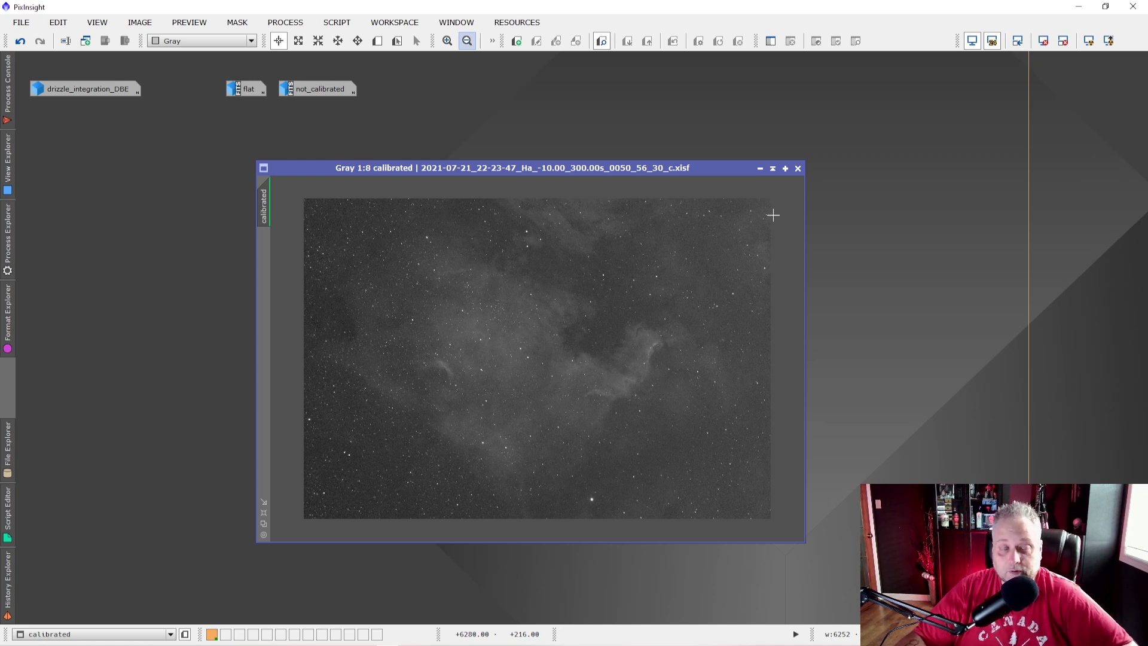
Step: Reopen not_calibrated beside the calibrated frame, zoom the calibrated one to 1:9, and minimize the flat
double_click(306, 91)
drag(460, 164, 626, 162)
drag(439, 168, 200, 149)
drag(584, 168, 648, 154)
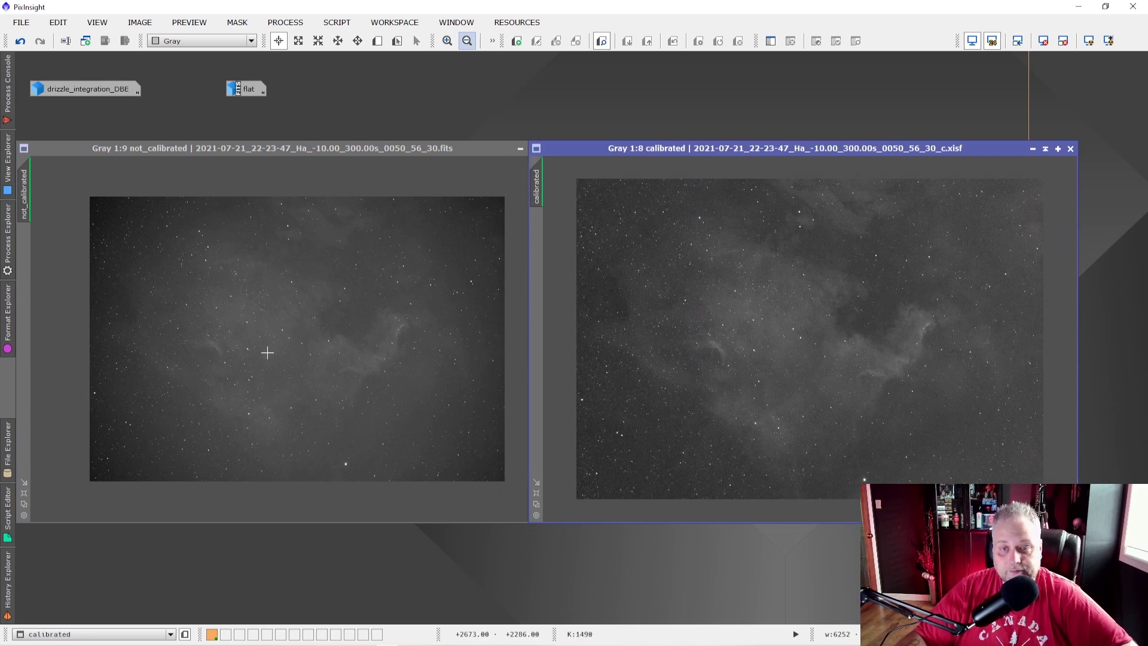
click(792, 353)
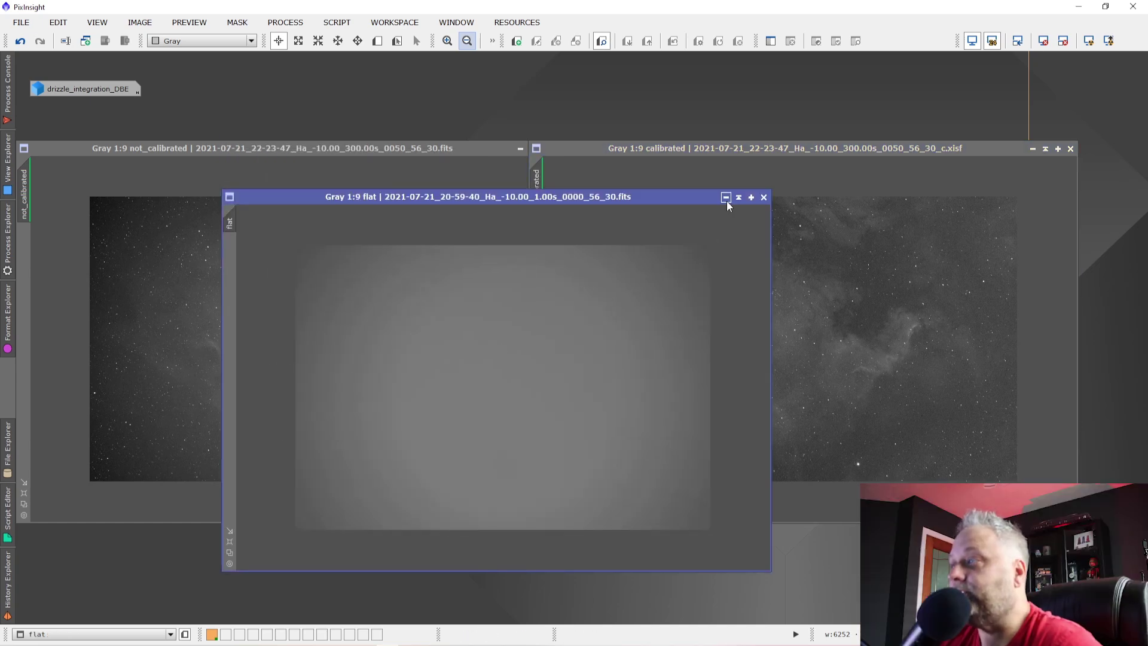
click(726, 198)
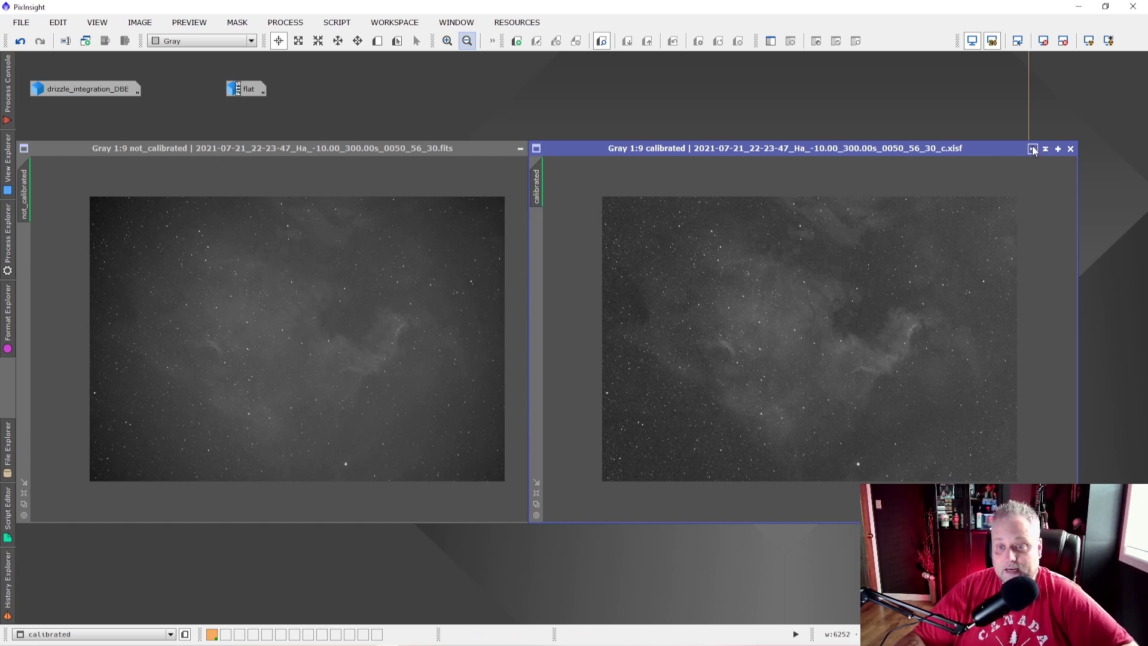
Step: Minimize not_calibrated and move the calibrated frame toward the centre of the workspace
click(520, 148)
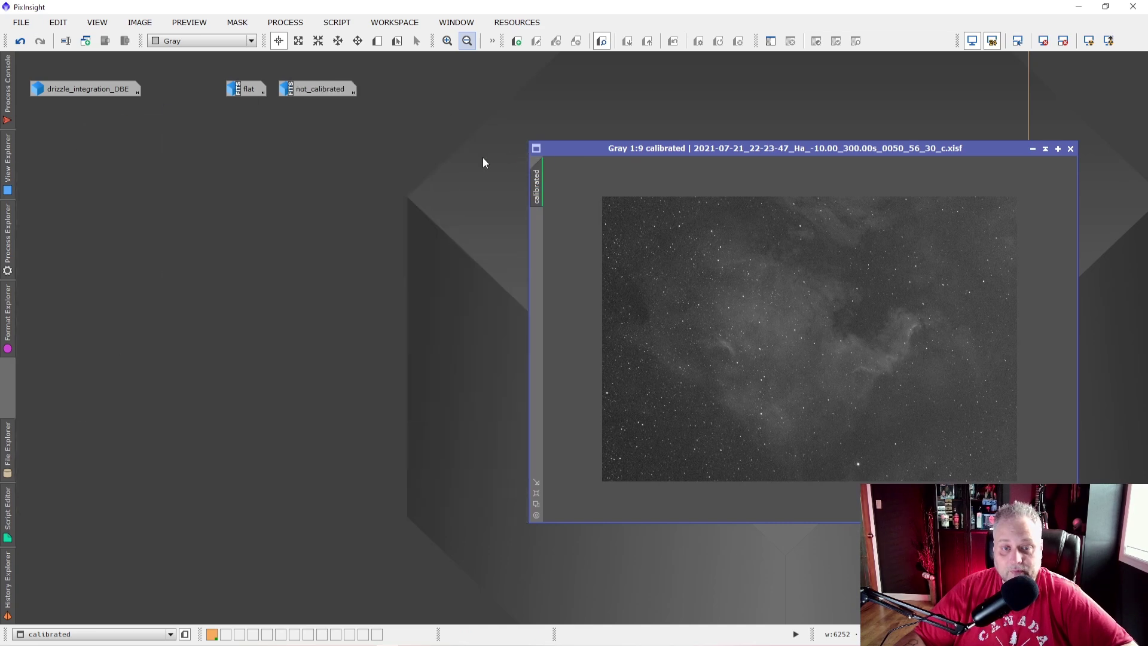
drag(805, 148, 492, 143)
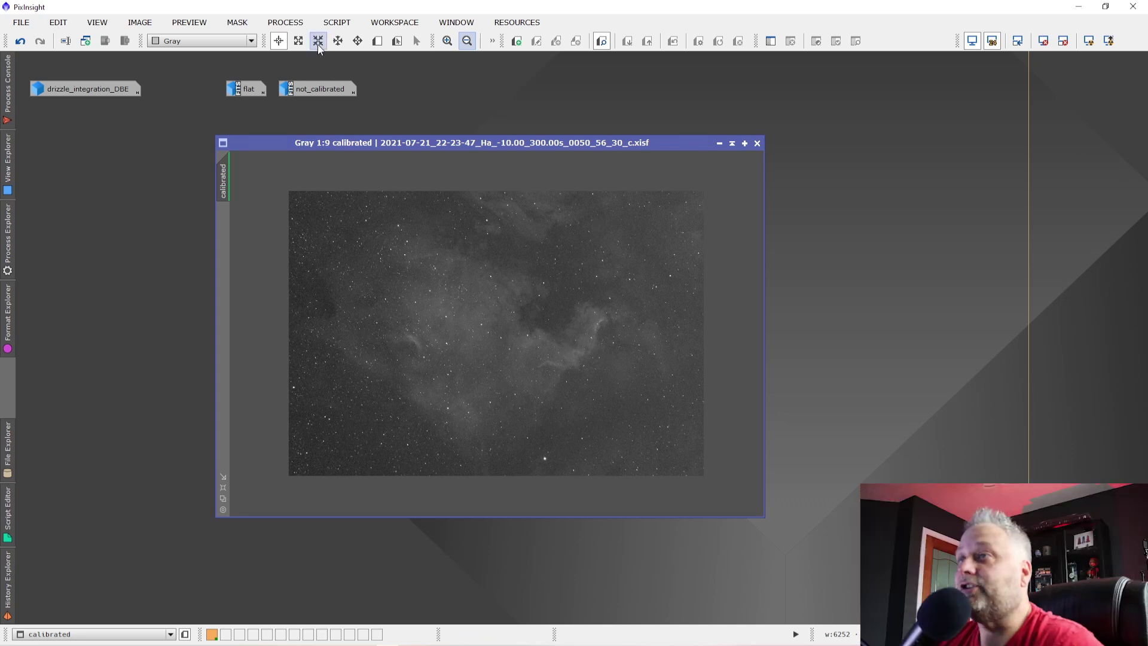
right_click(910, 253)
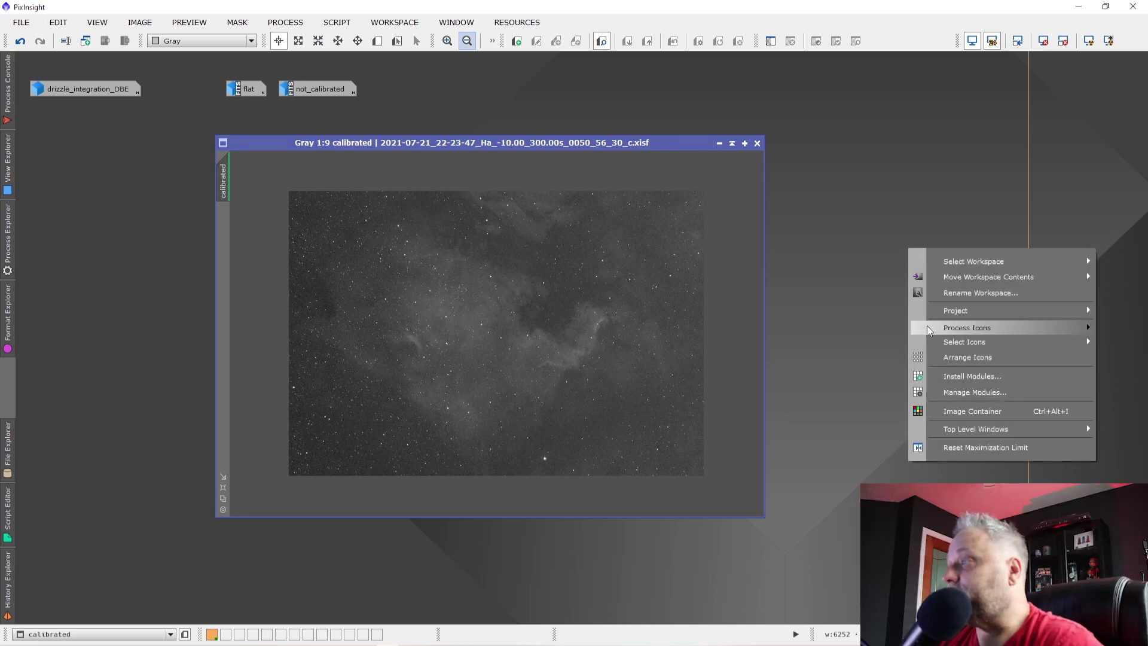
mouse_move(966, 327)
key(Escape)
double_click(88, 94)
drag(566, 148, 600, 168)
scroll(601, 291, down, 2)
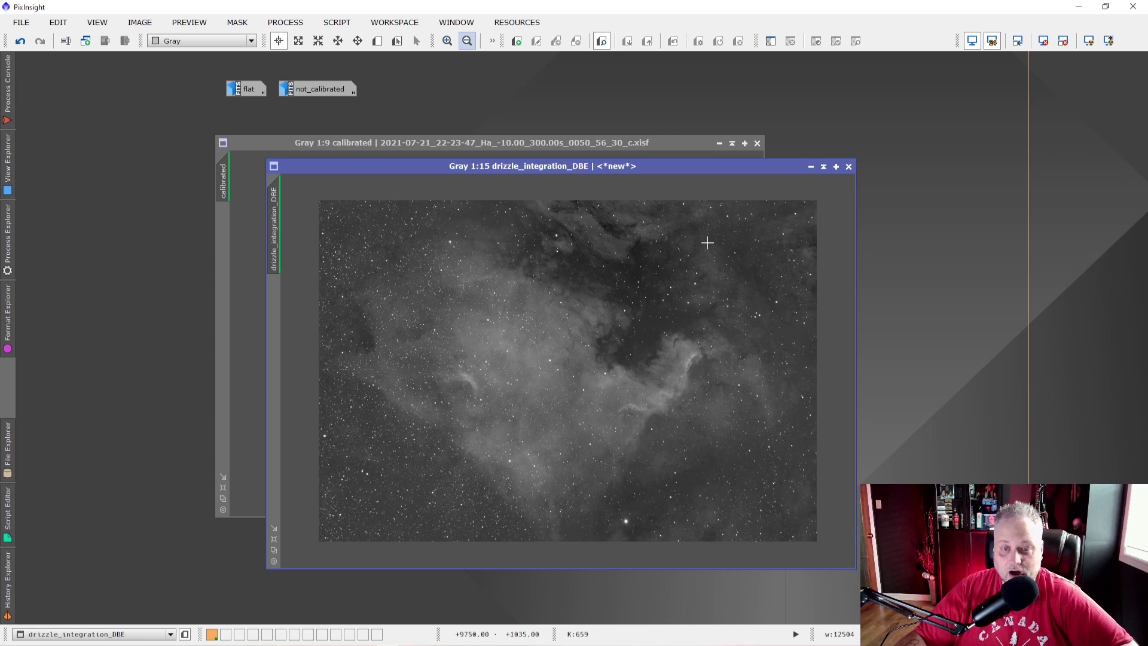
click(326, 89)
double_click(325, 89)
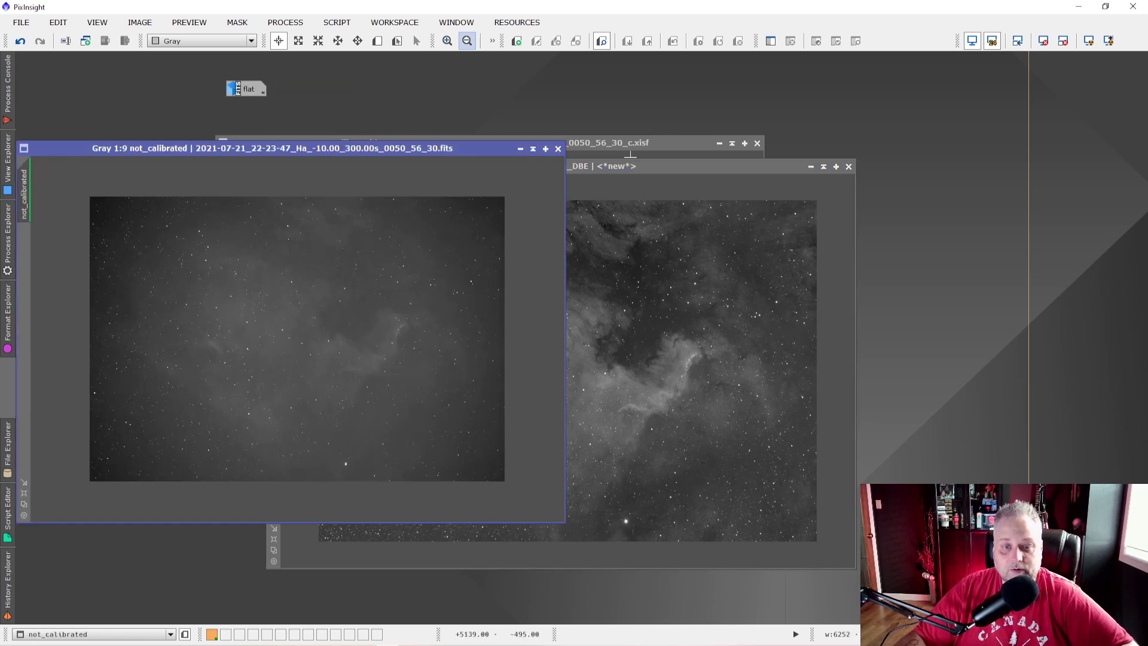
click(625, 174)
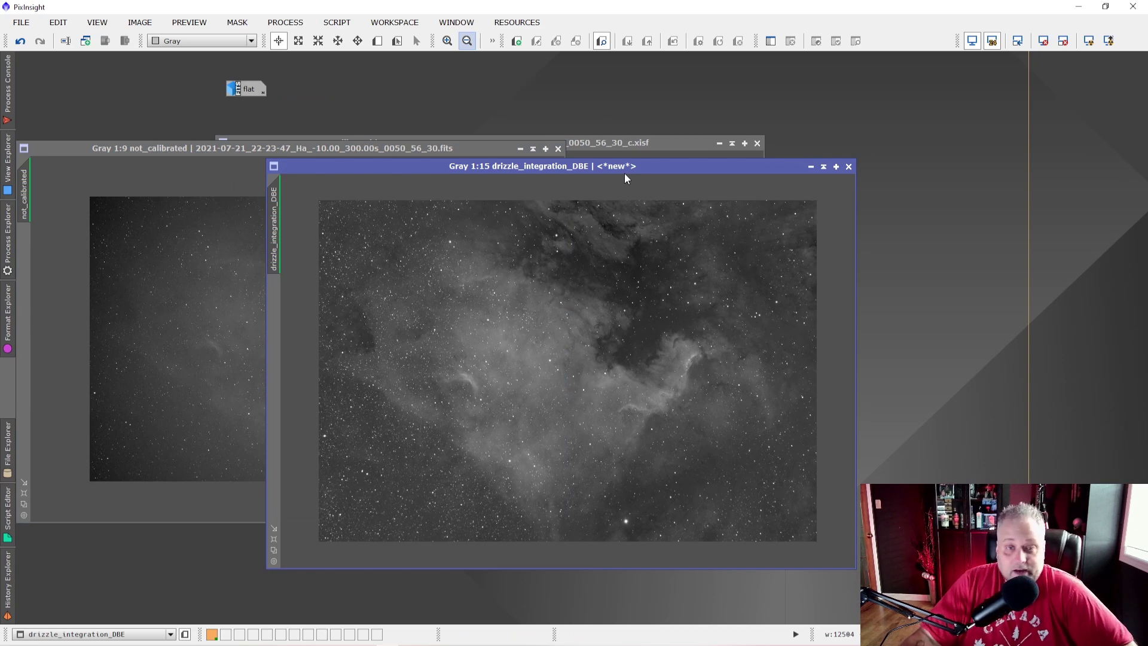
click(811, 166)
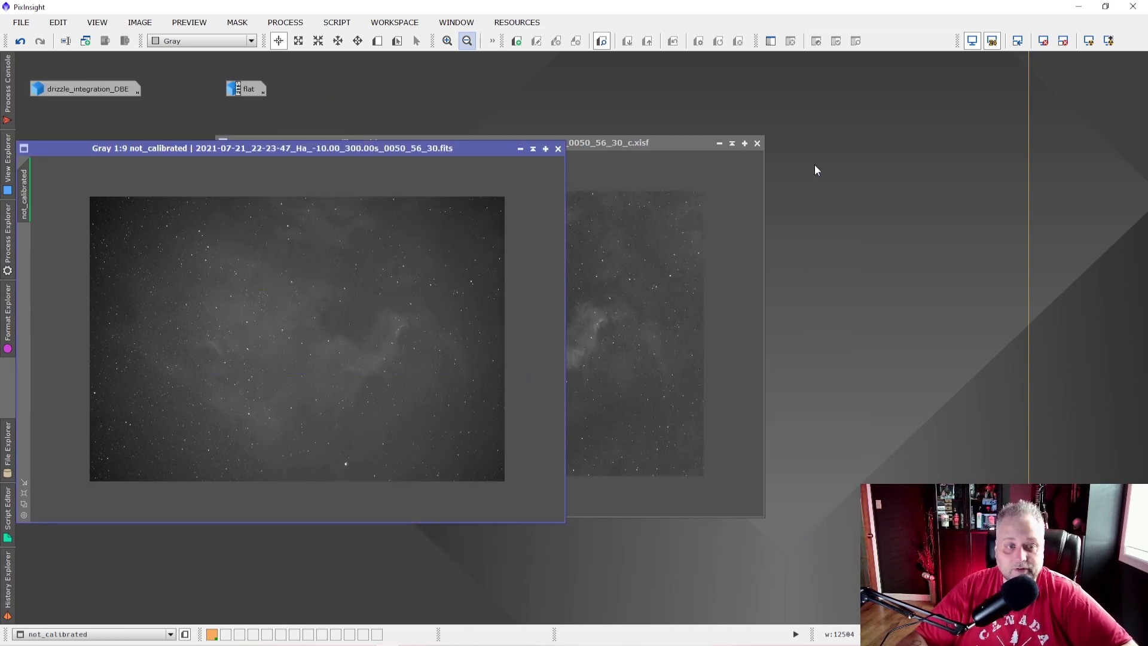
click(520, 149)
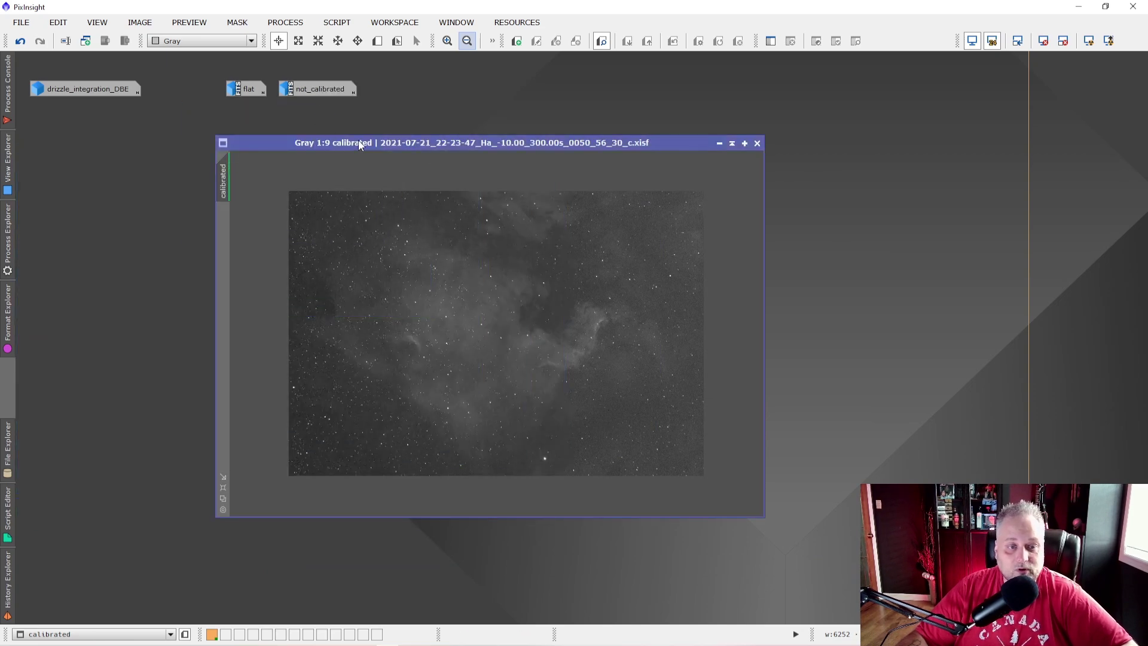
drag(357, 140, 370, 139)
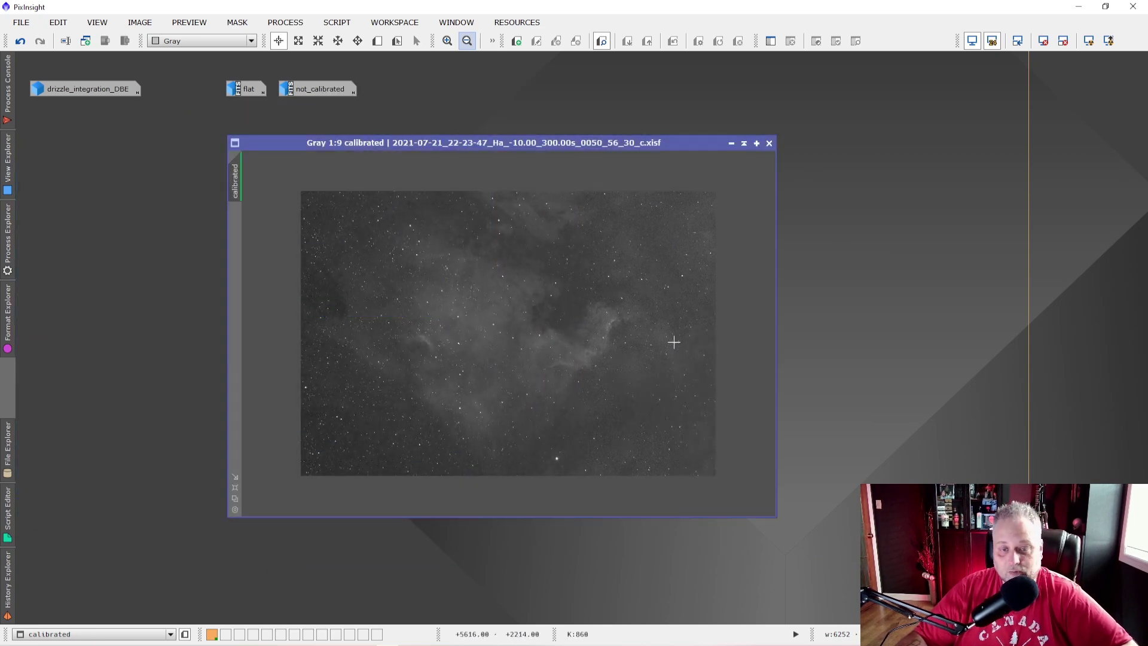
Step: Load the 2021 process icon set into the workspace
right_click(896, 228)
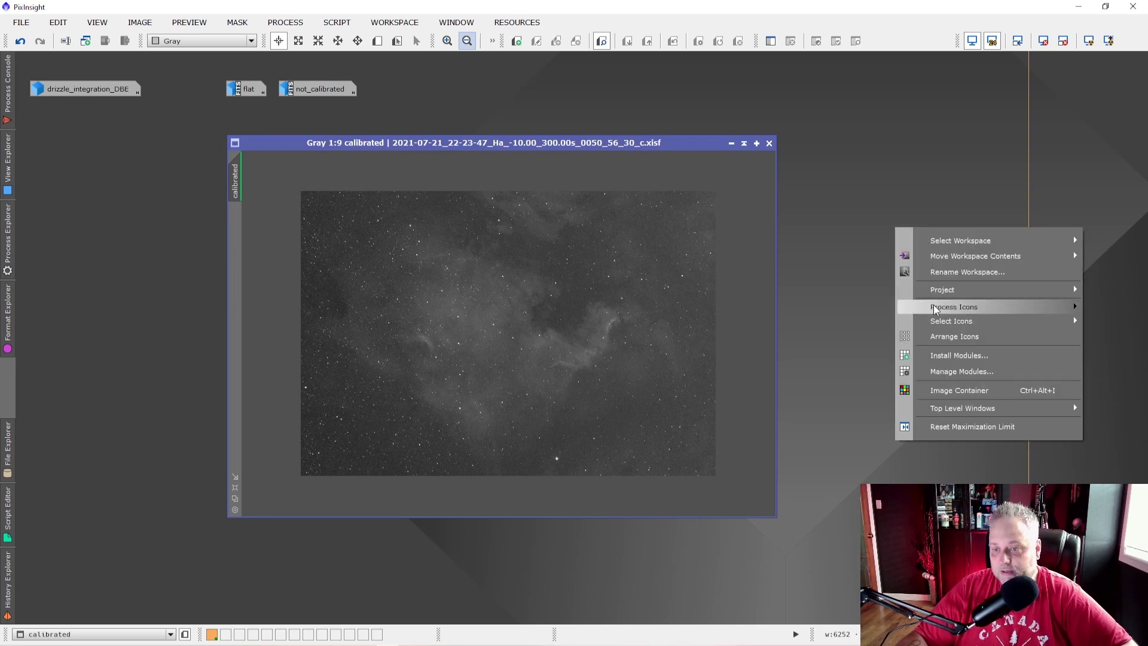
click(794, 311)
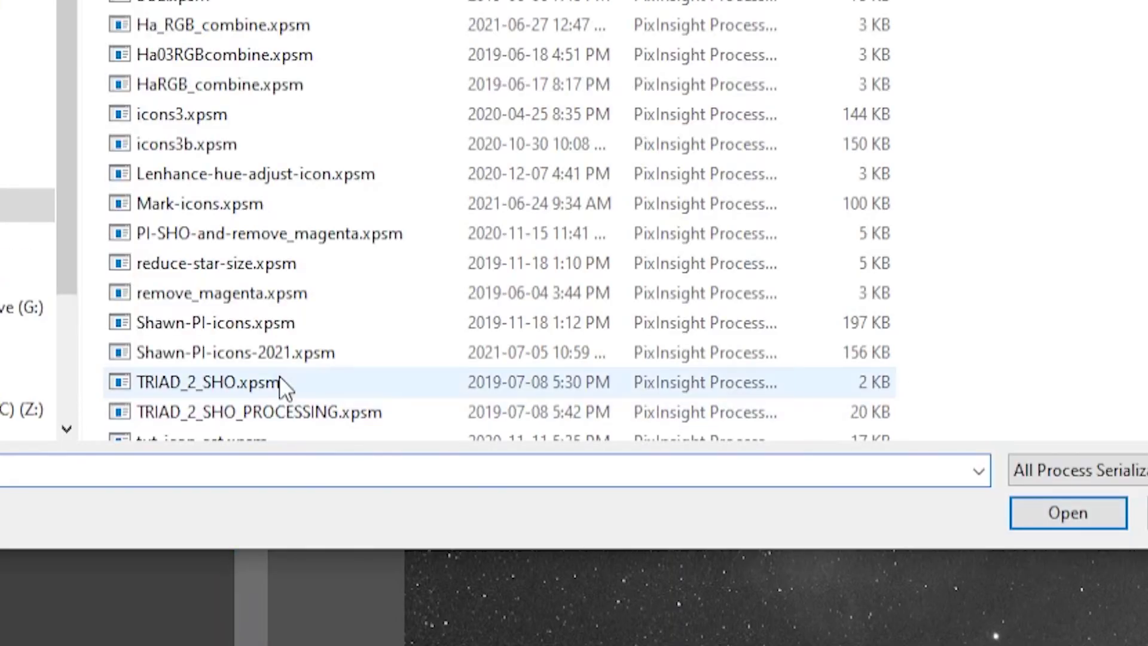
click(240, 336)
click(1026, 509)
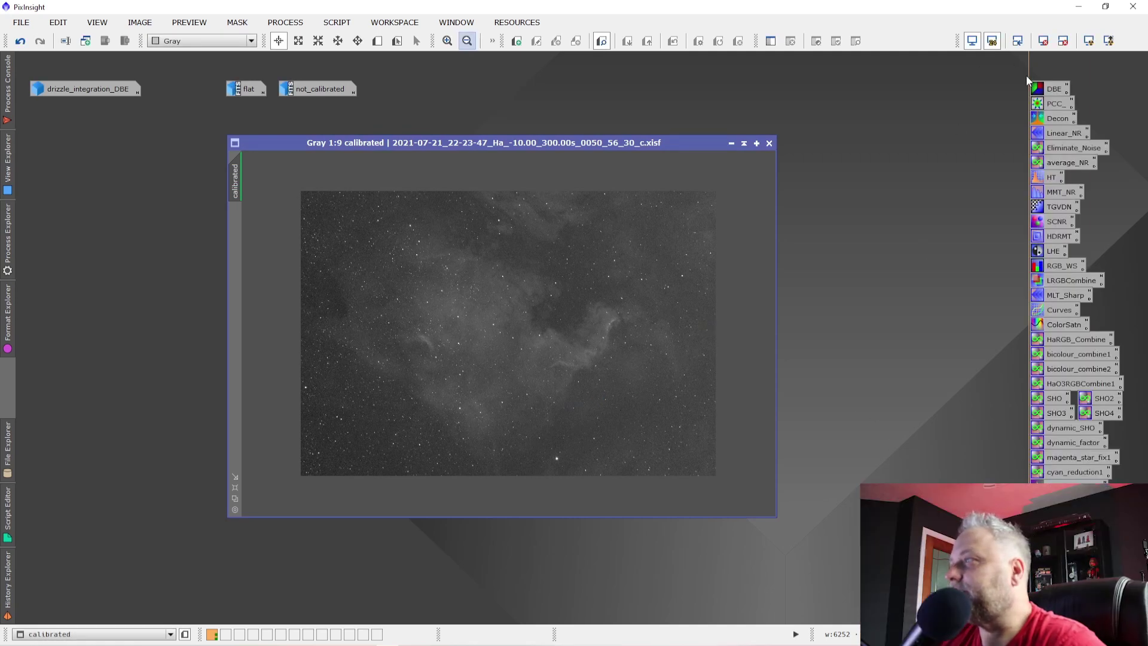
Step: Start DBE on the calibrated frame, set sample radius 200, resize all samples, and generate 77 new ones
double_click(1053, 89)
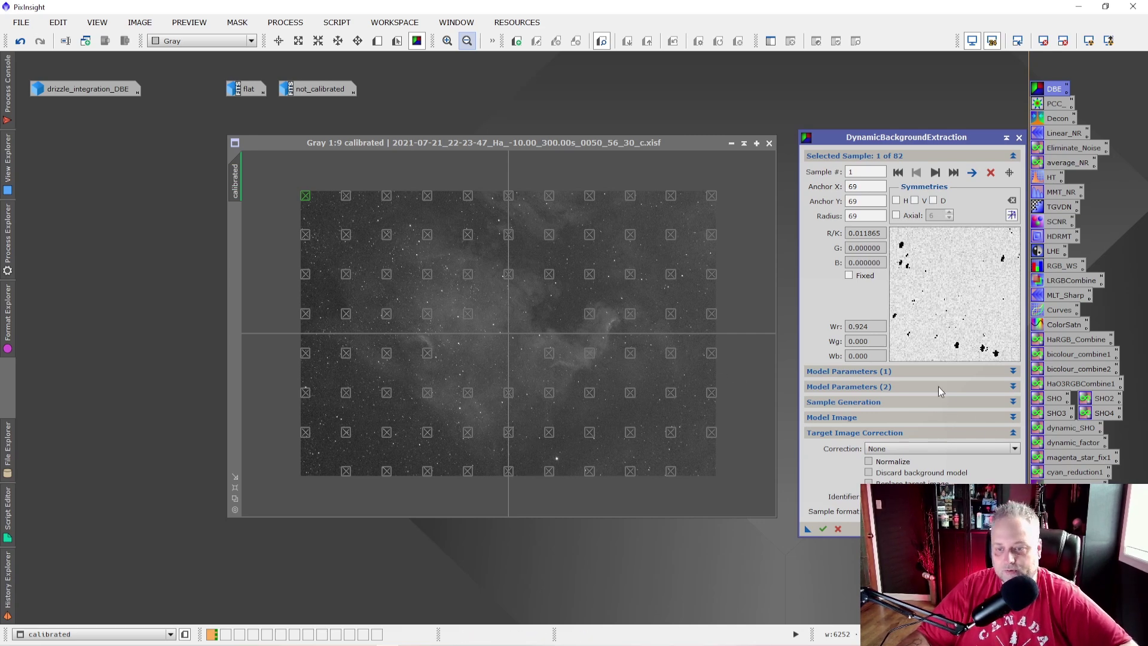
click(931, 368)
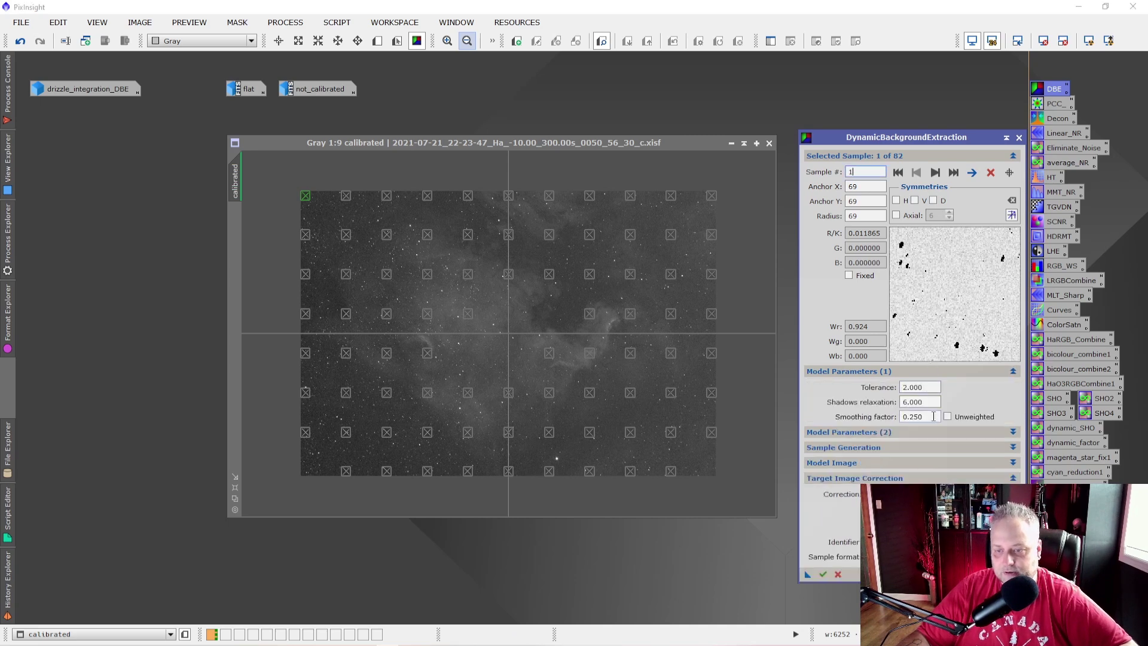
click(933, 371)
click(938, 402)
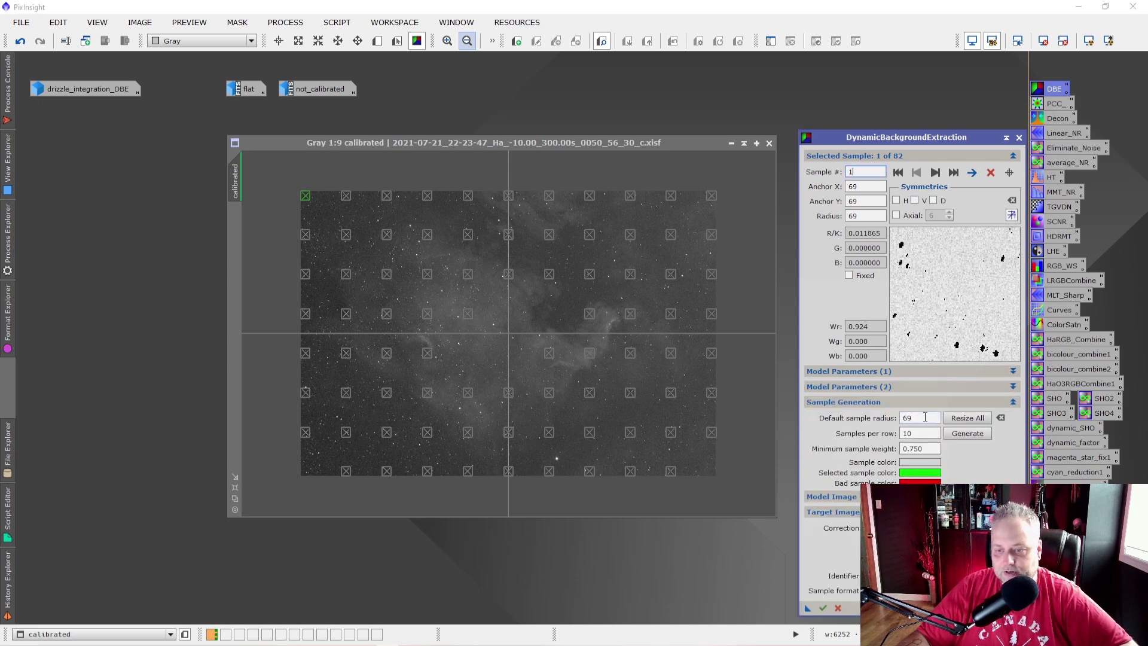
double_click(926, 417)
text(200)
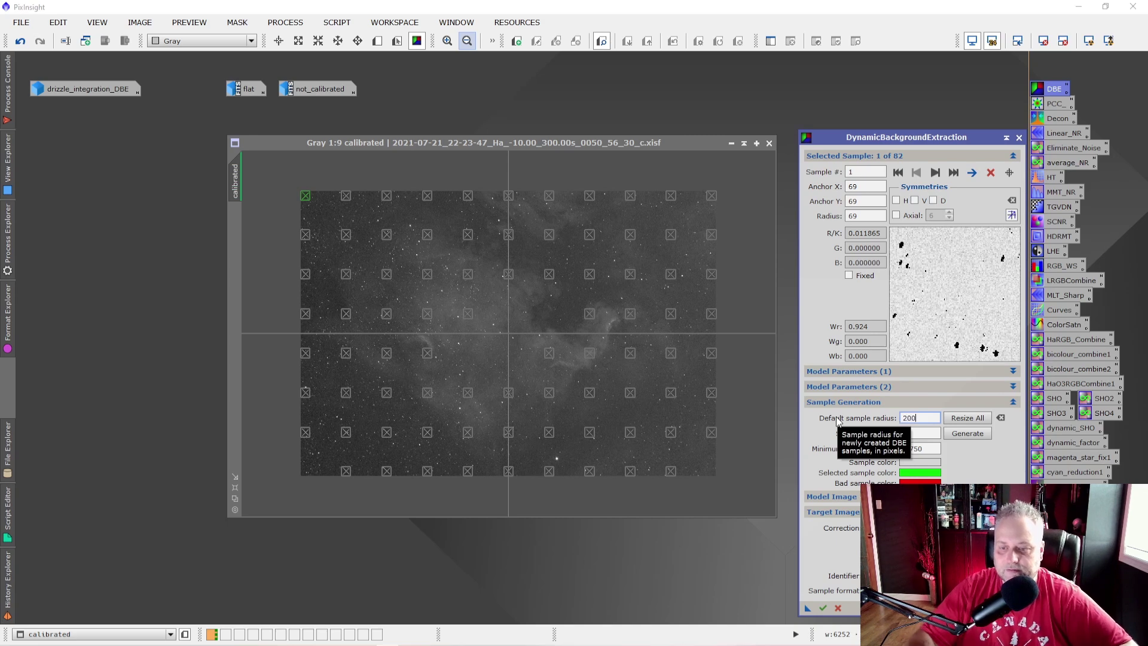
click(967, 419)
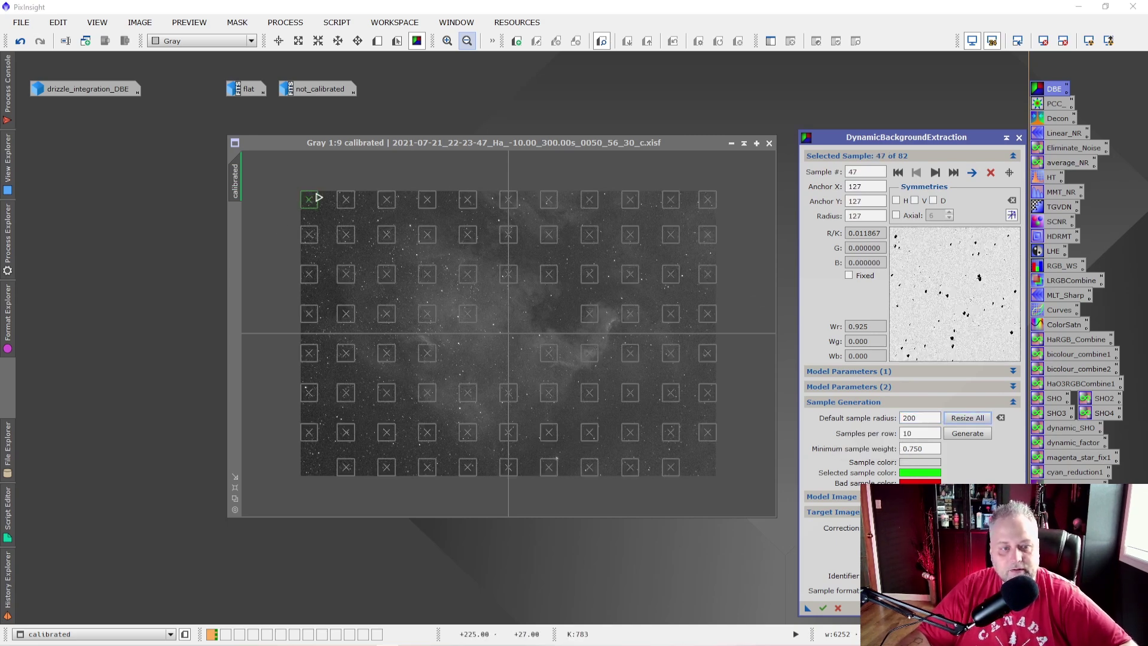
click(967, 432)
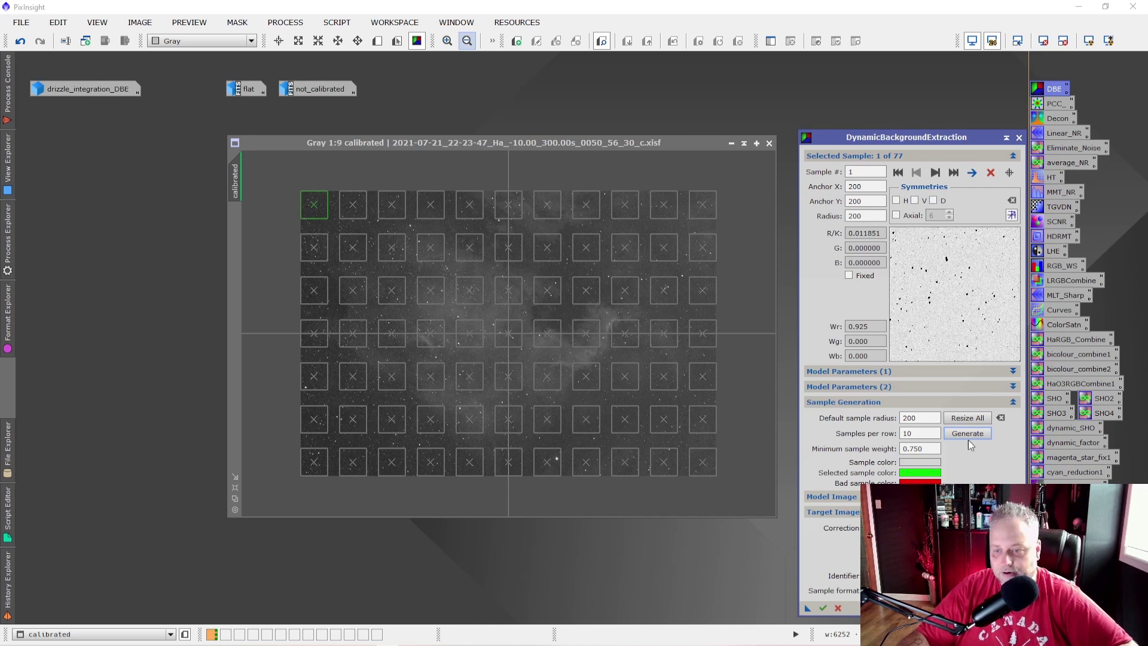
Step: Delete each DBE sample sitting on the nebula, column by column, keeping the 32 border samples
click(921, 399)
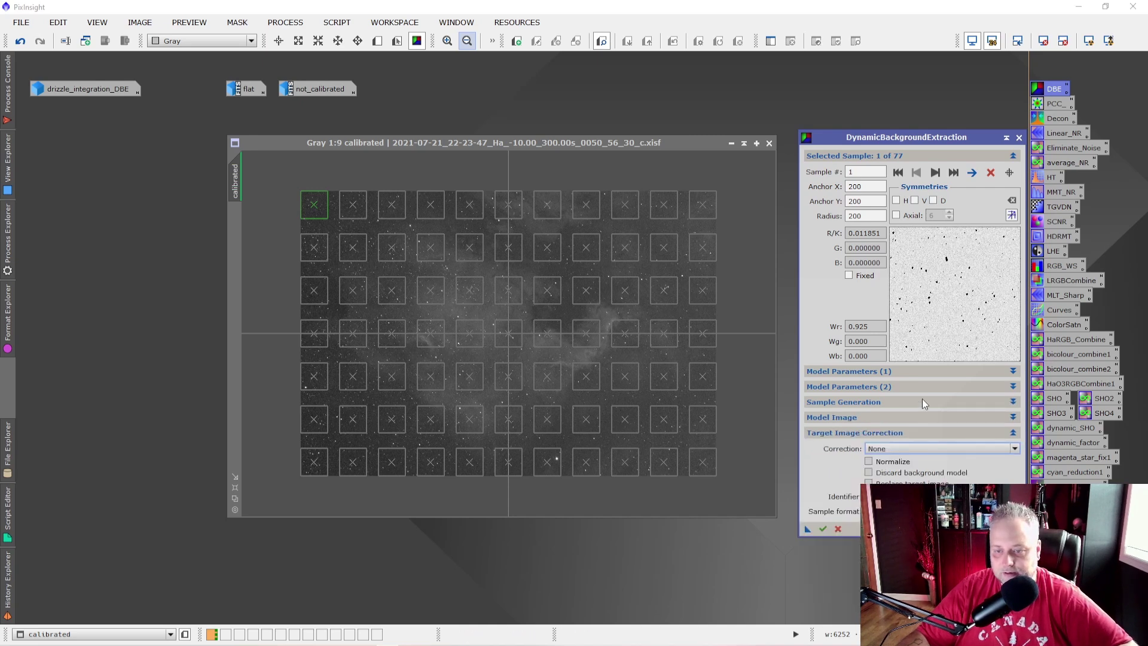
click(352, 250)
key(Delete)
key(Delete)
key(Delete)
key(Delete)
key(Delete)
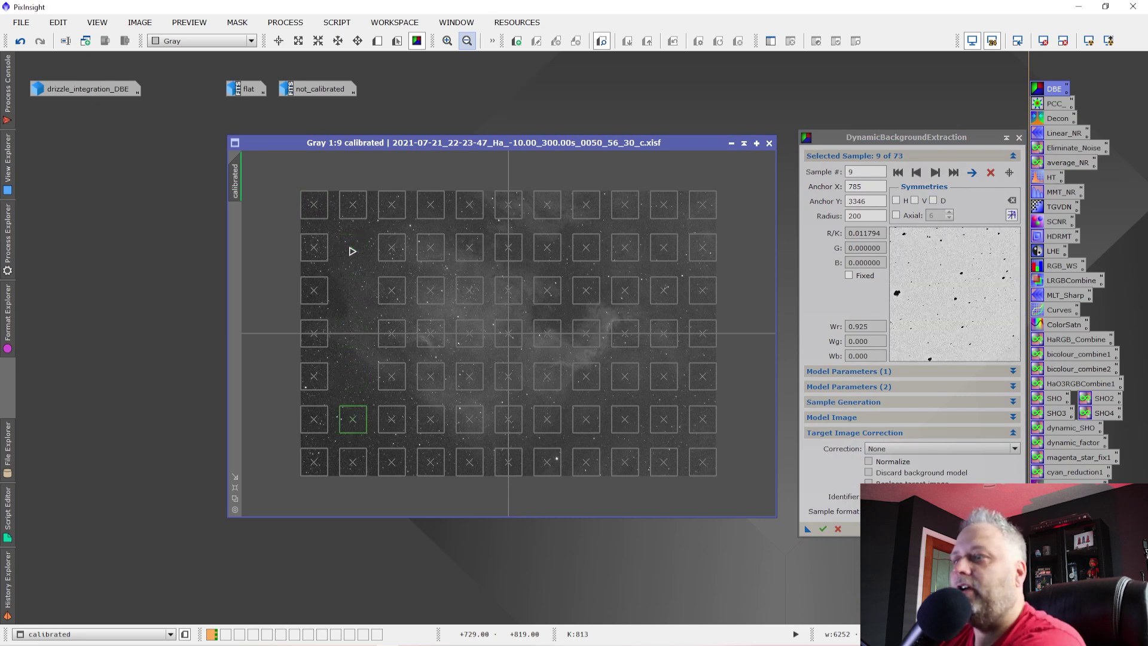
click(398, 248)
key(Delete)
key(Delete)
key(Delete)
key(Delete)
key(Delete)
click(439, 253)
key(Delete)
key(Delete)
key(Delete)
key(Delete)
key(Delete)
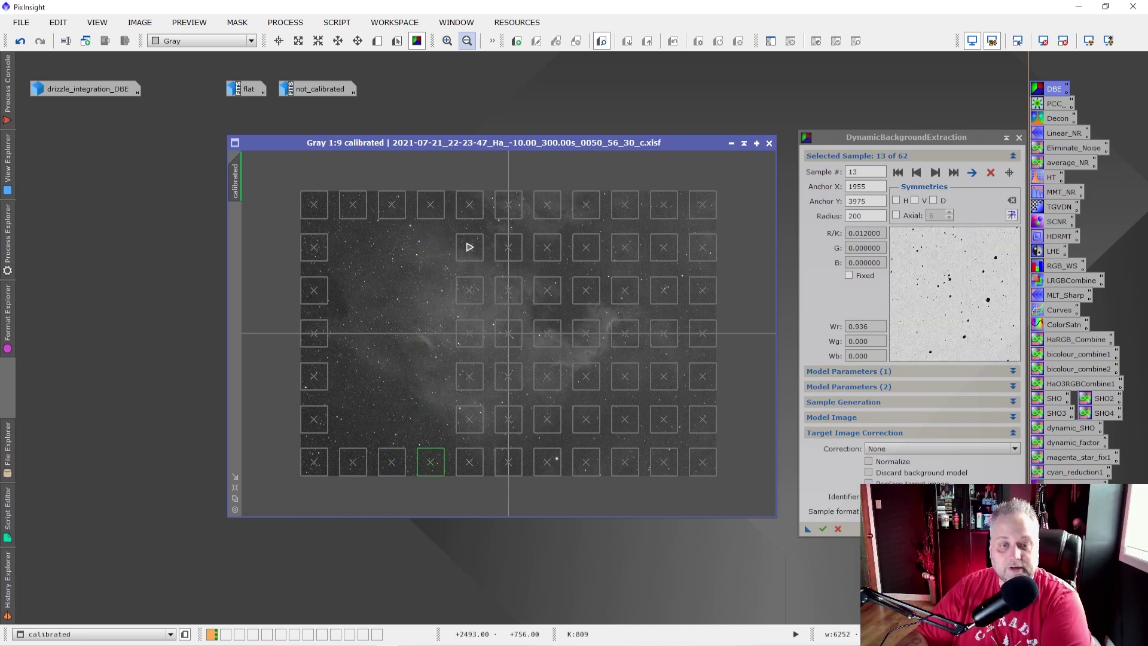
click(469, 247)
key(Delete)
key(Delete)
key(Delete)
key(Delete)
key(Delete)
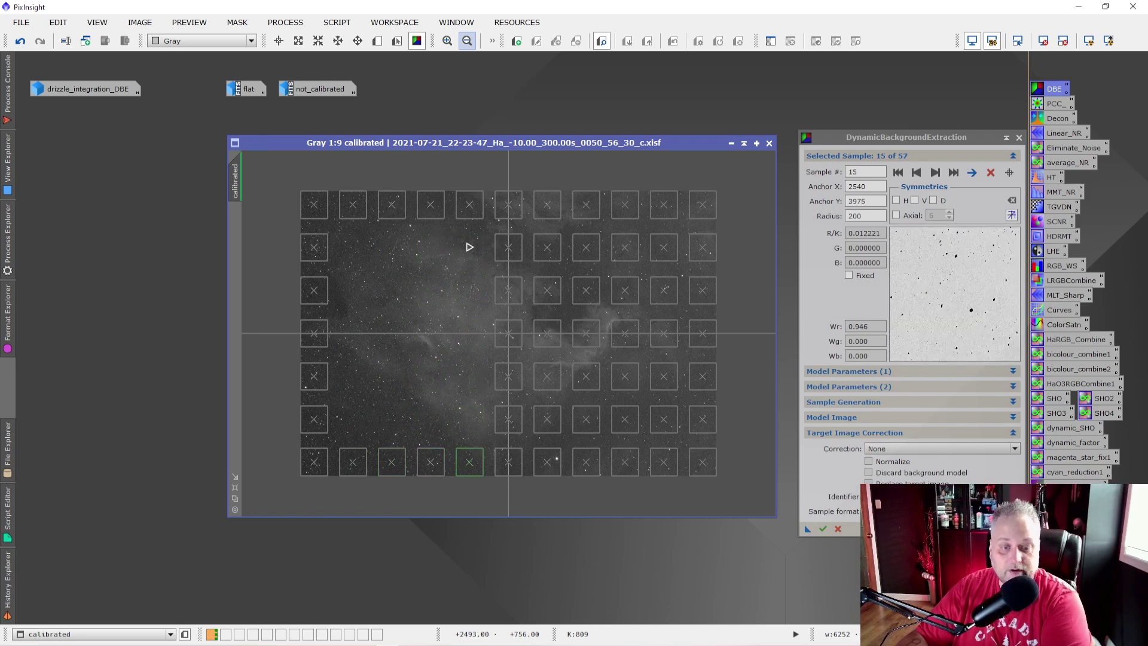
click(514, 249)
key(Delete)
key(Delete)
key(Delete)
key(Delete)
key(Delete)
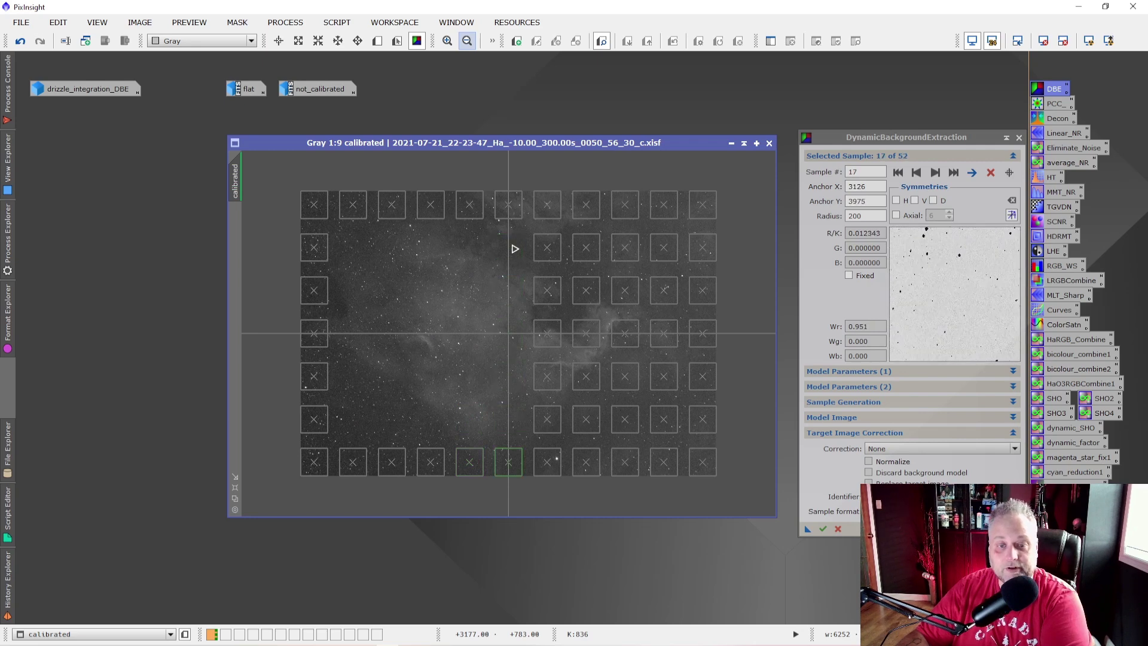
click(551, 253)
key(Delete)
key(Delete)
key(Delete)
key(Delete)
key(Delete)
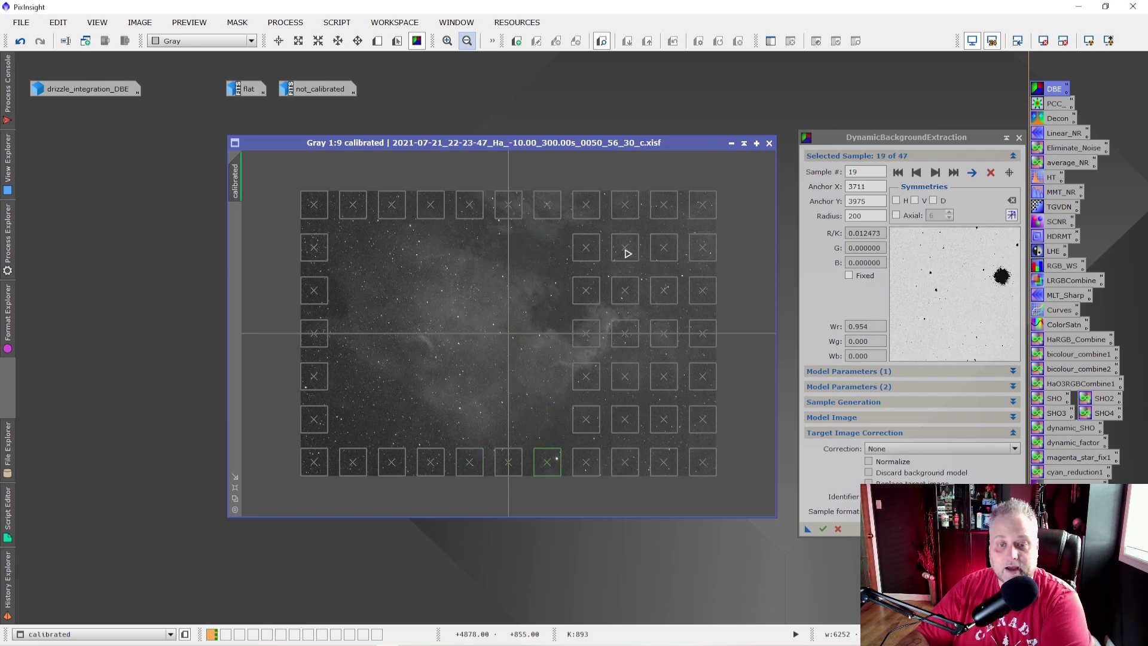
click(595, 252)
key(Delete)
key(Delete)
key(Delete)
key(Delete)
key(Delete)
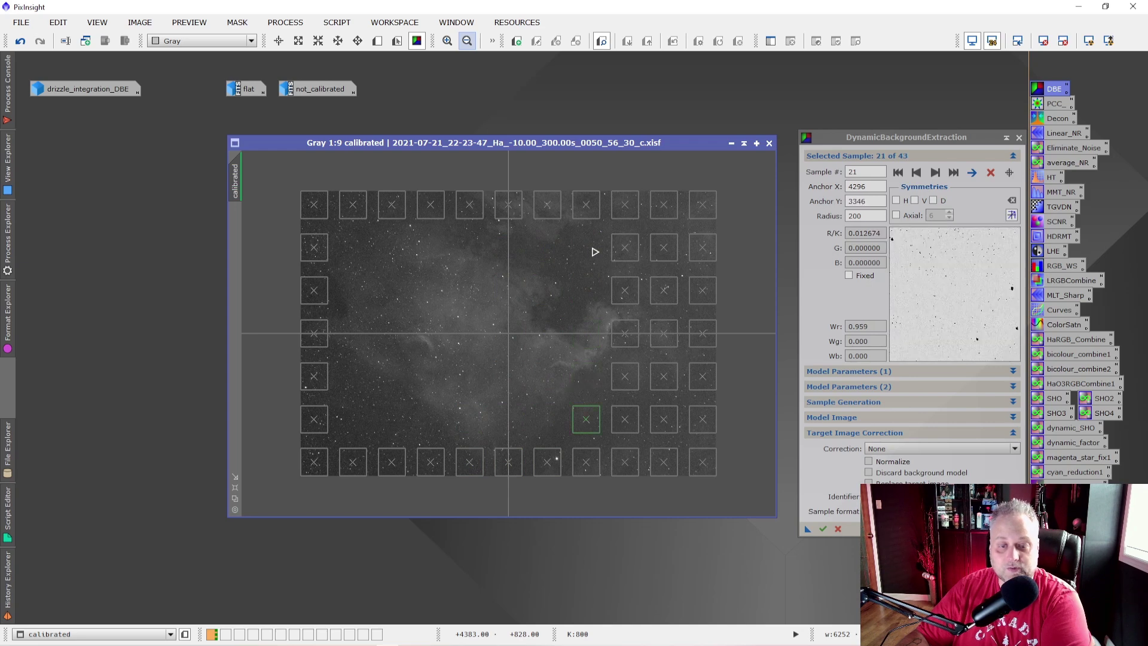
click(624, 248)
key(Delete)
key(Delete)
key(Delete)
key(Delete)
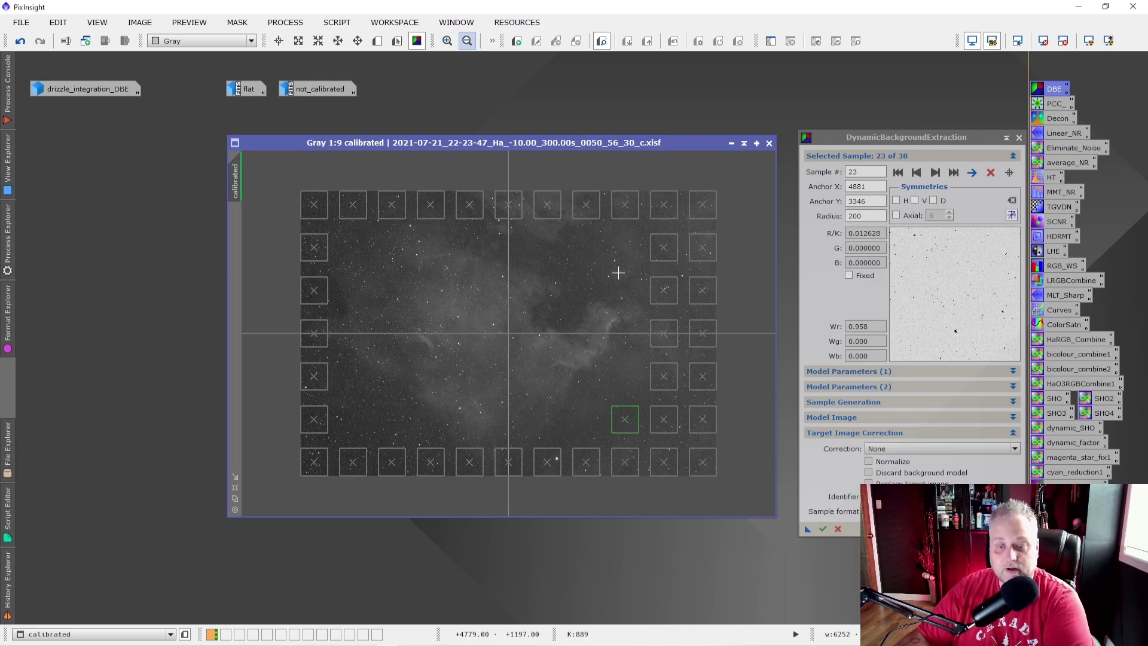
key(Delete)
click(663, 248)
key(Delete)
key(Delete)
key(Delete)
key(Delete)
key(Delete)
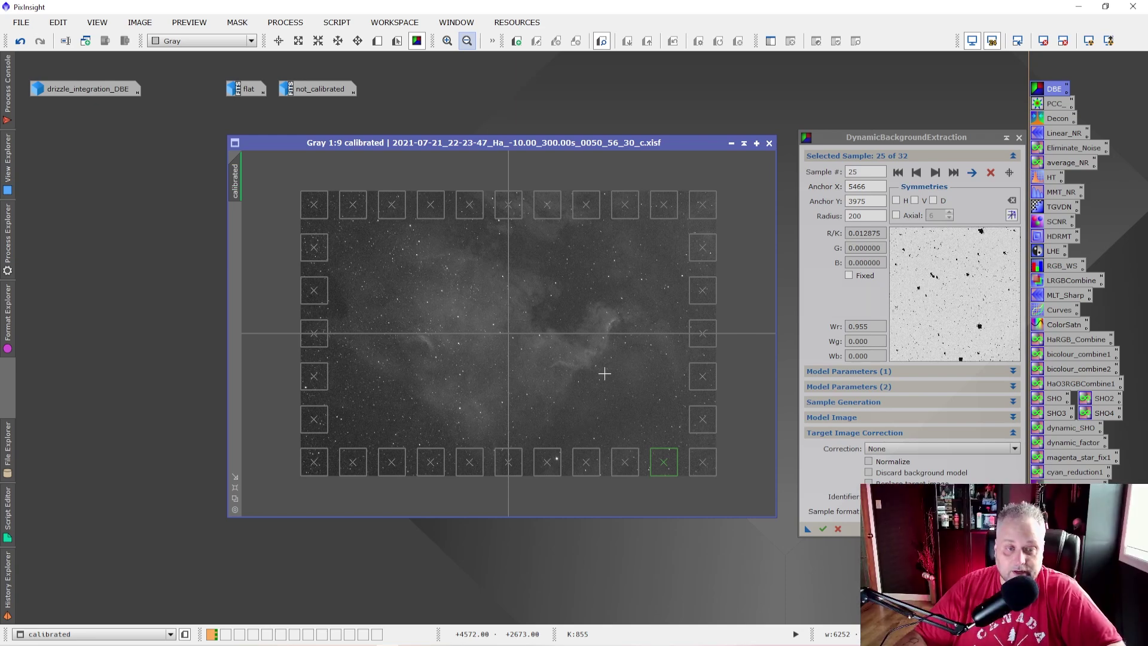
Step: Set DBE correction to Division with Normalize on, save it as an instance, and apply it
click(884, 433)
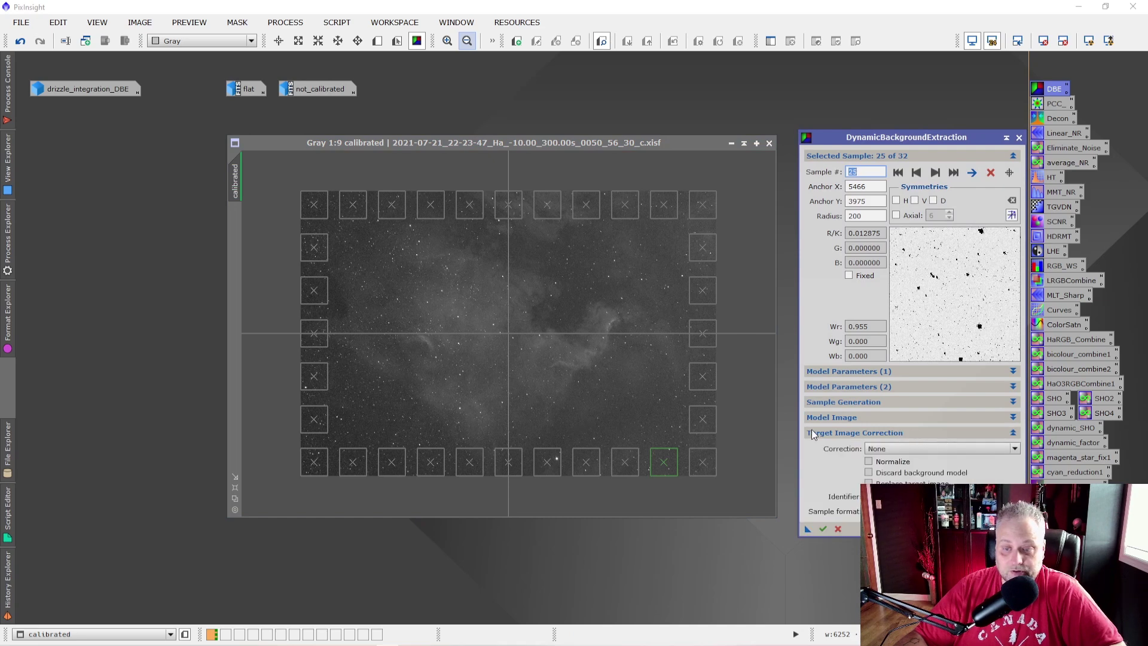
click(920, 446)
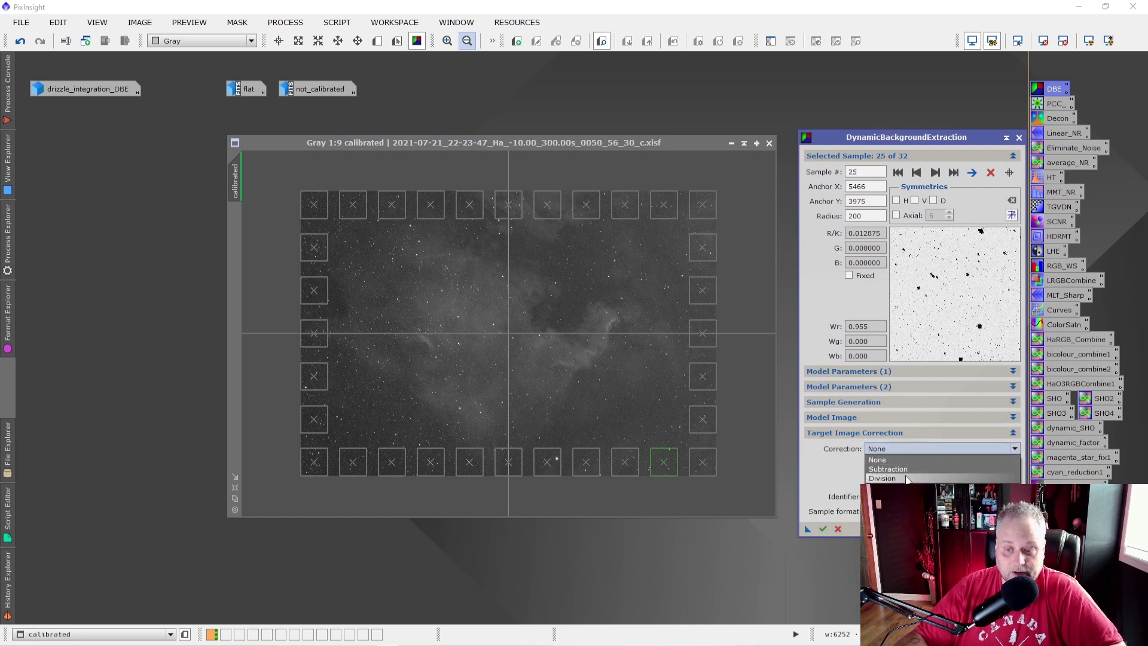
click(909, 479)
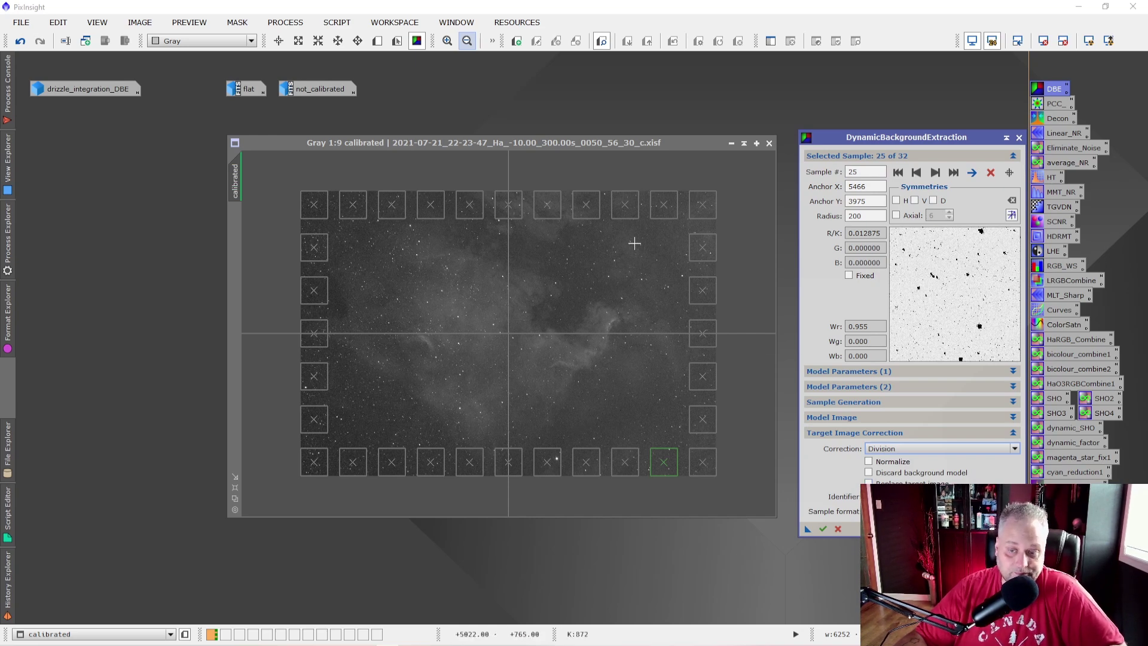
click(885, 464)
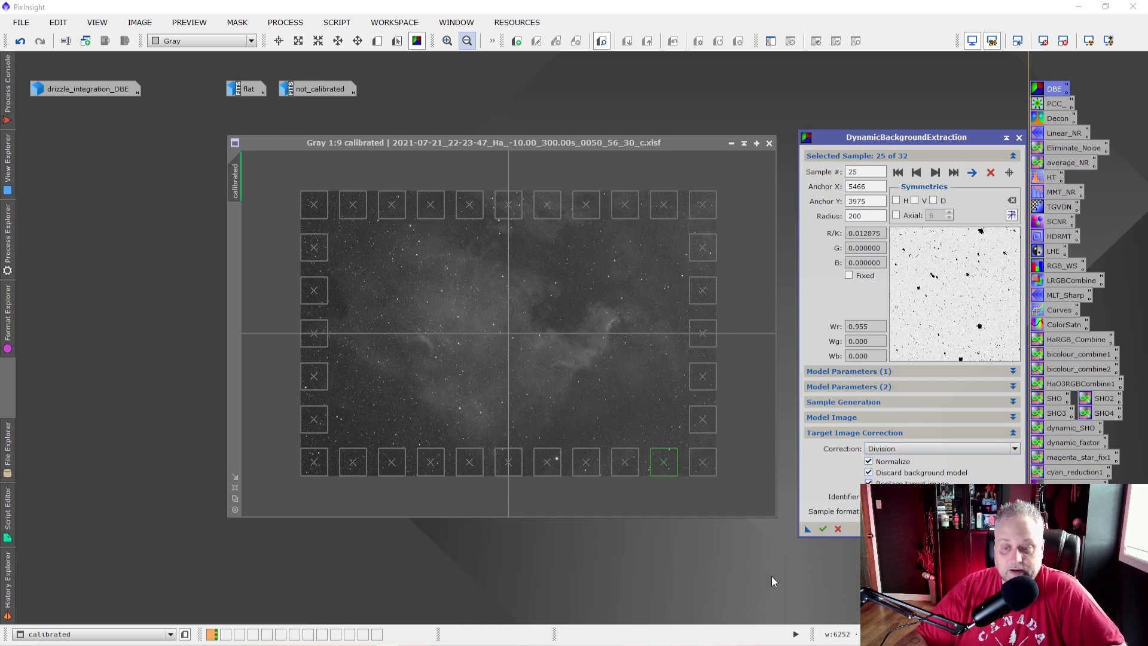
drag(808, 535, 778, 589)
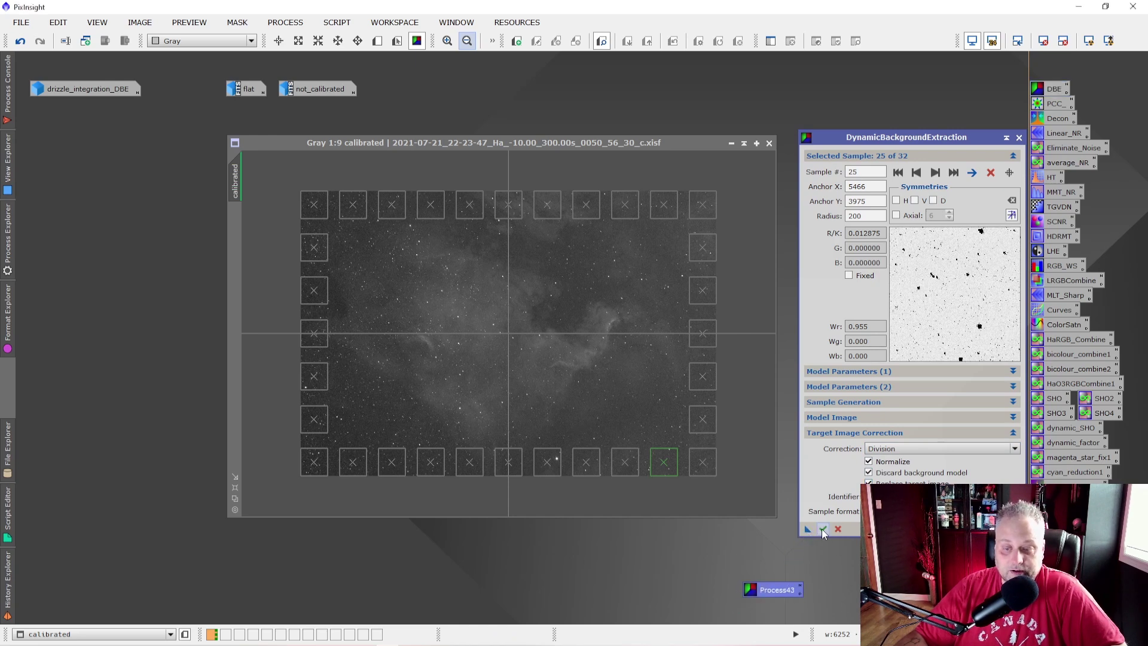
click(822, 529)
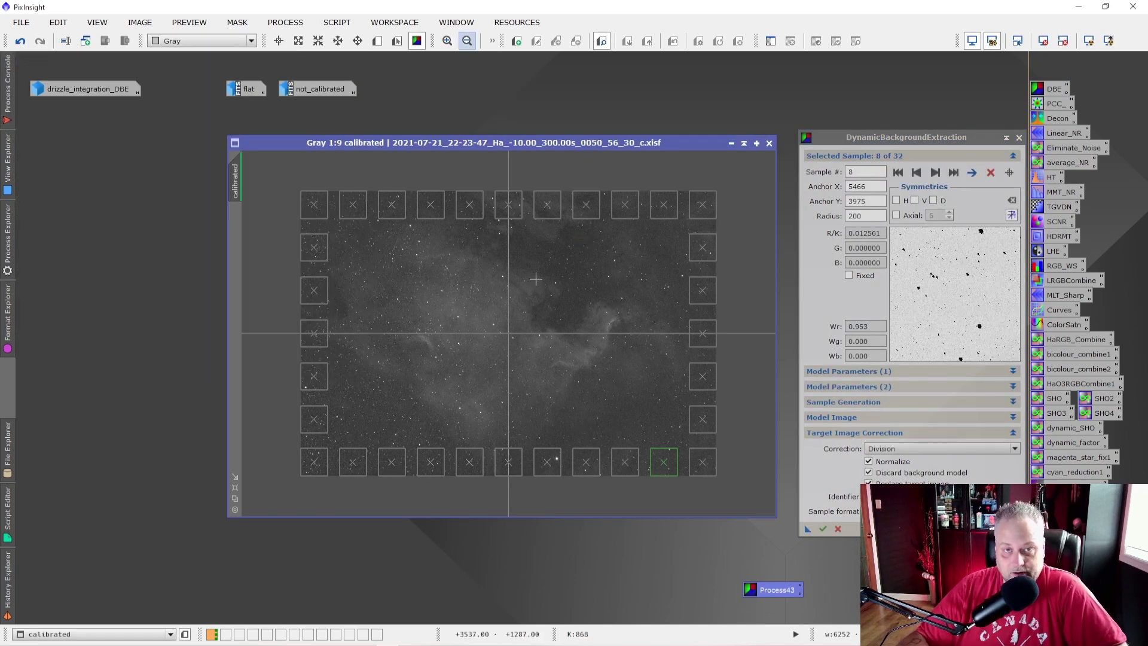
Step: Switch the DBE correction to Subtraction and apply it again to the calibrated frame
click(905, 449)
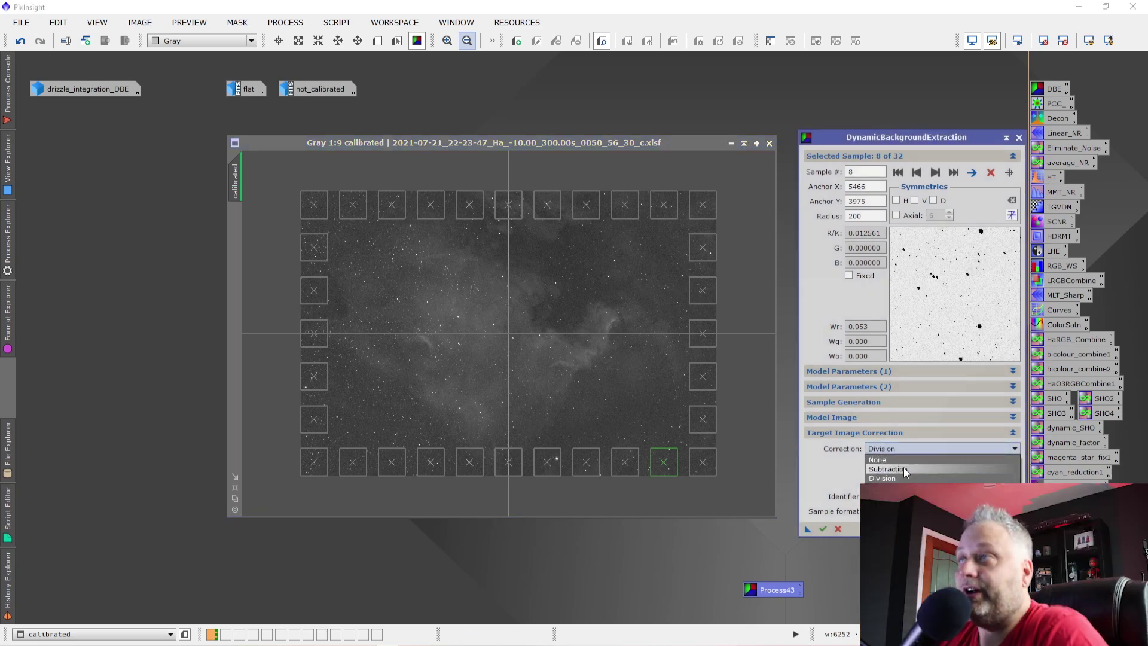
click(903, 469)
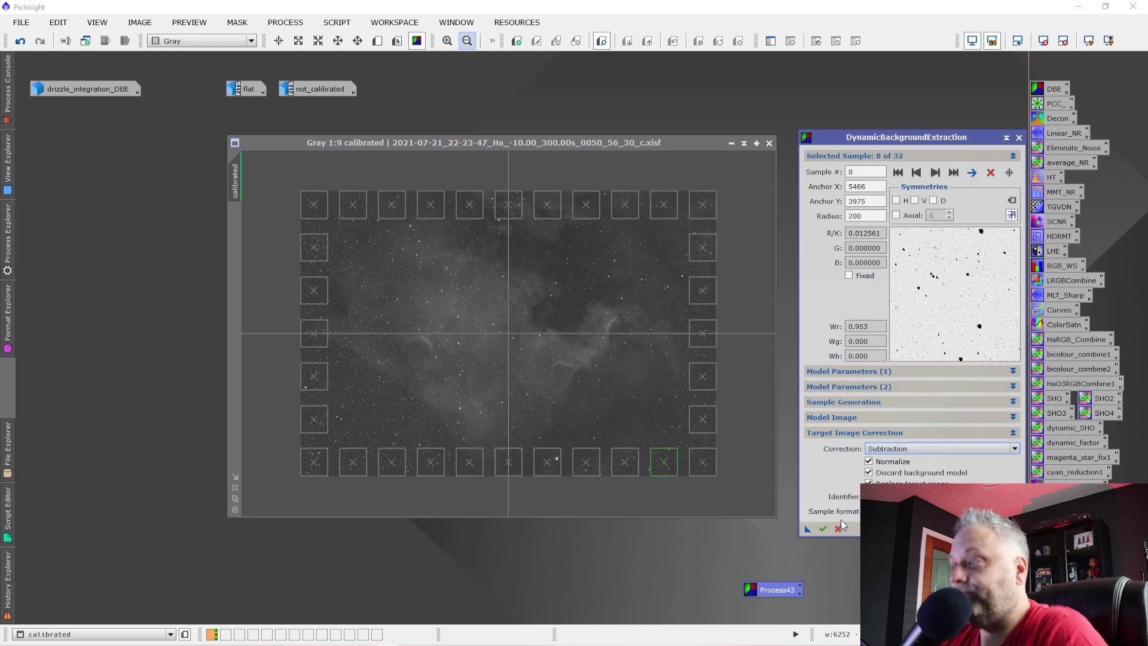
mouse_move(808, 530)
mouse_down()
mouse_move(704, 469)
mouse_move(645, 358)
mouse_move(697, 457)
mouse_move(795, 524)
mouse_up()
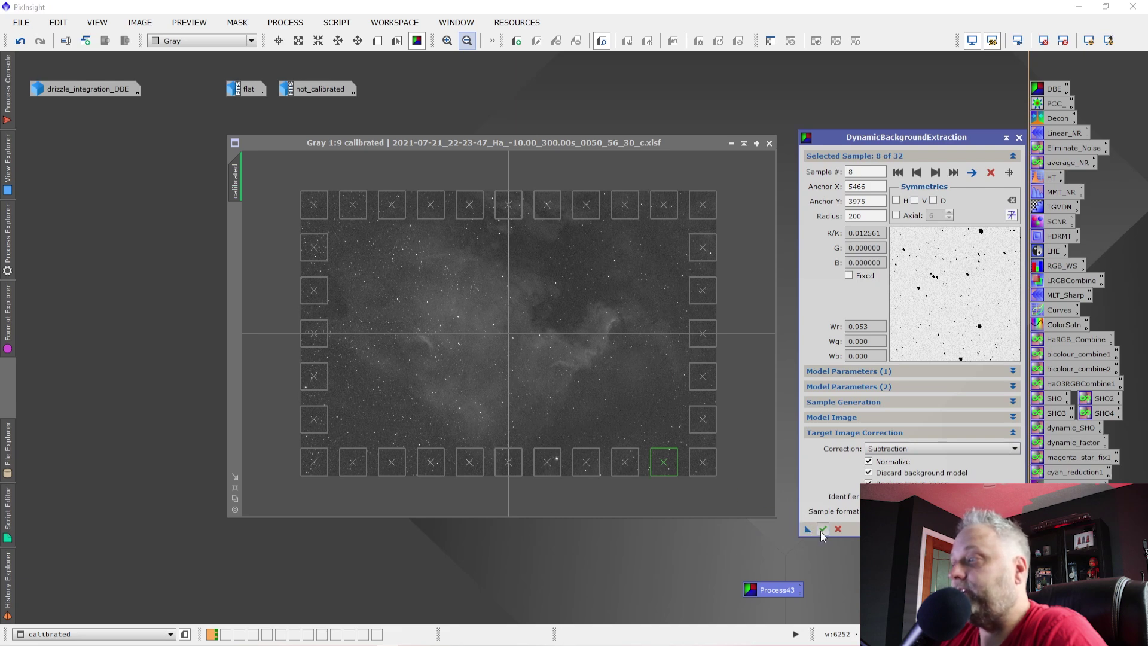
click(823, 529)
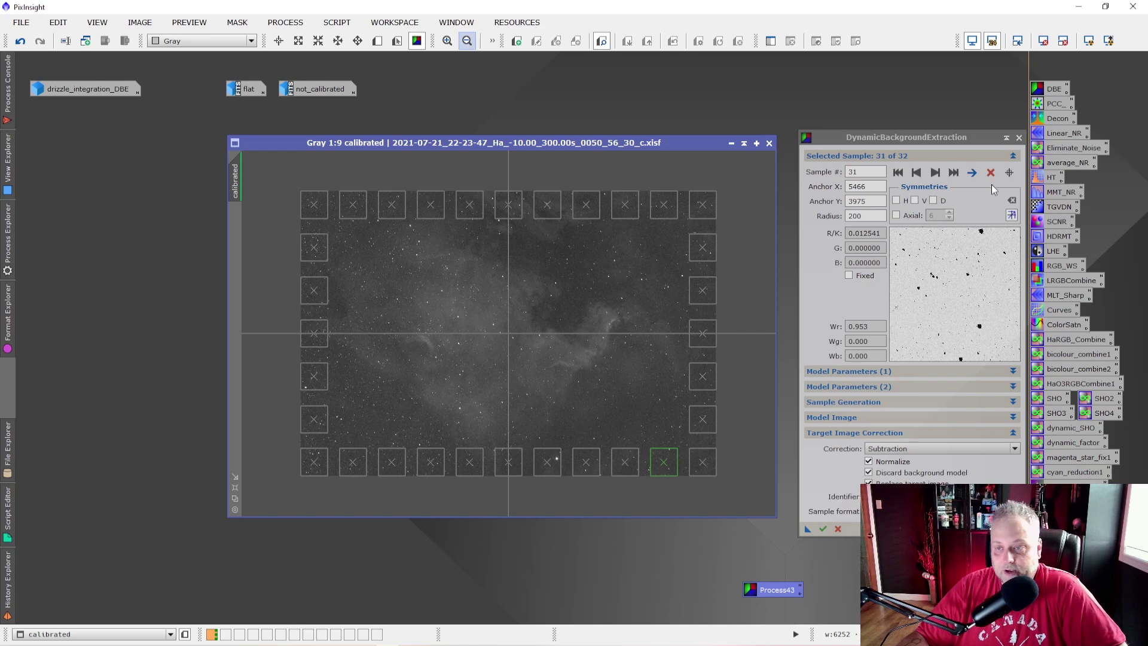
Step: Close DBE, confirming Yes, and move the calibrated image window to the right
click(1019, 139)
click(548, 346)
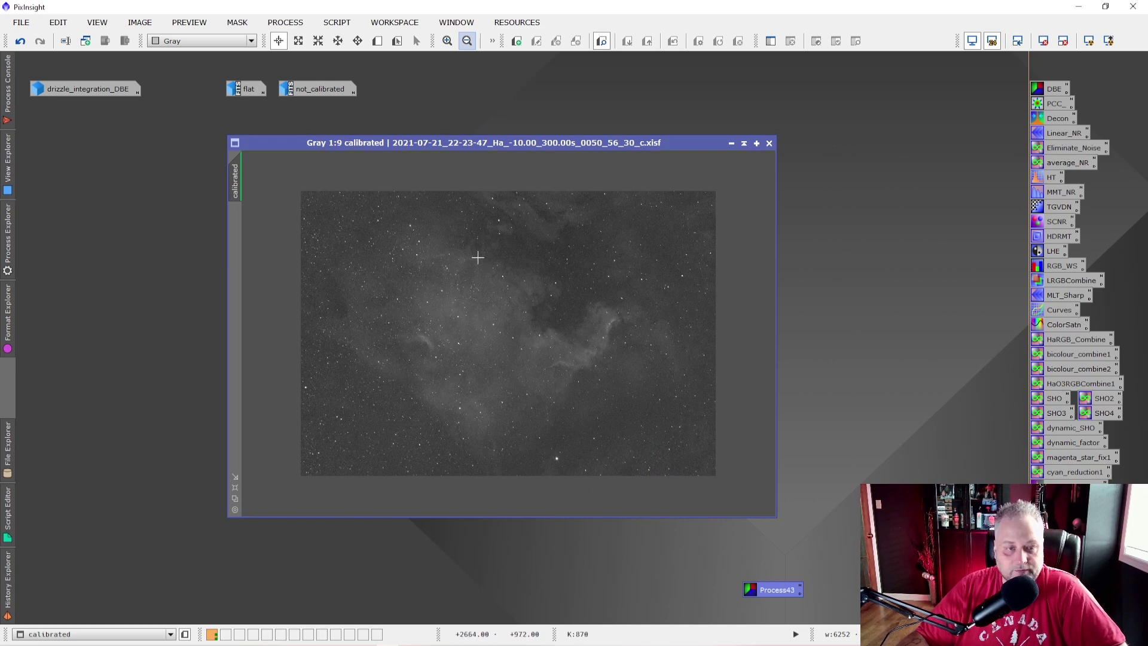
drag(420, 146, 668, 142)
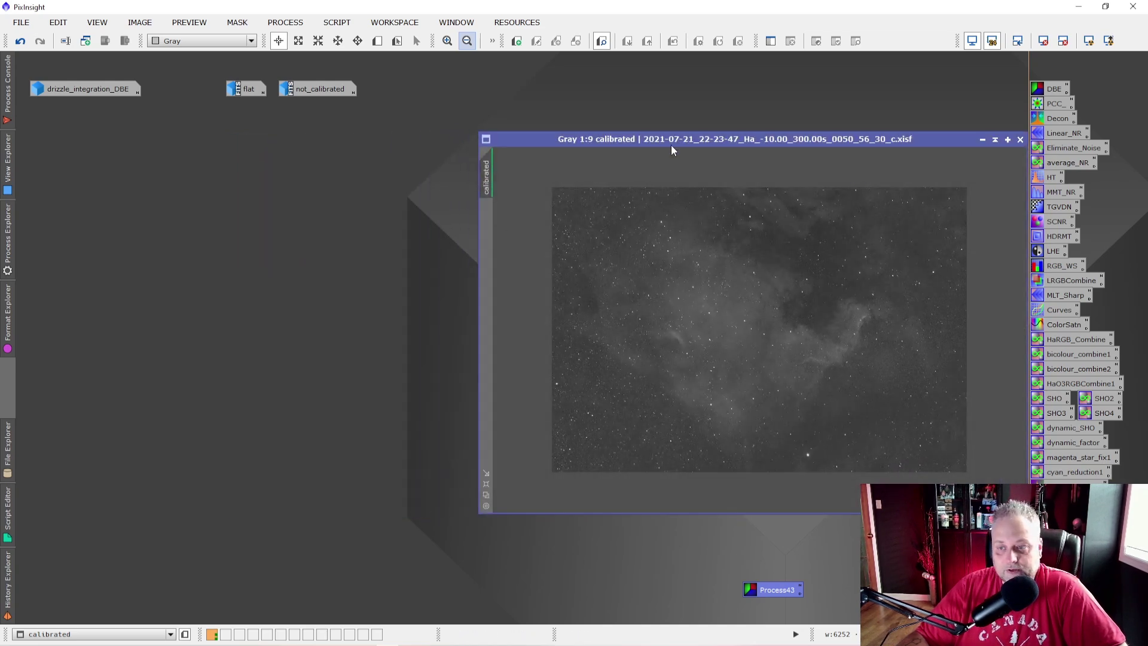
Step: Open not_calibrated beside it and resize and zoom both windows to show each whole frame
click(327, 94)
double_click(327, 94)
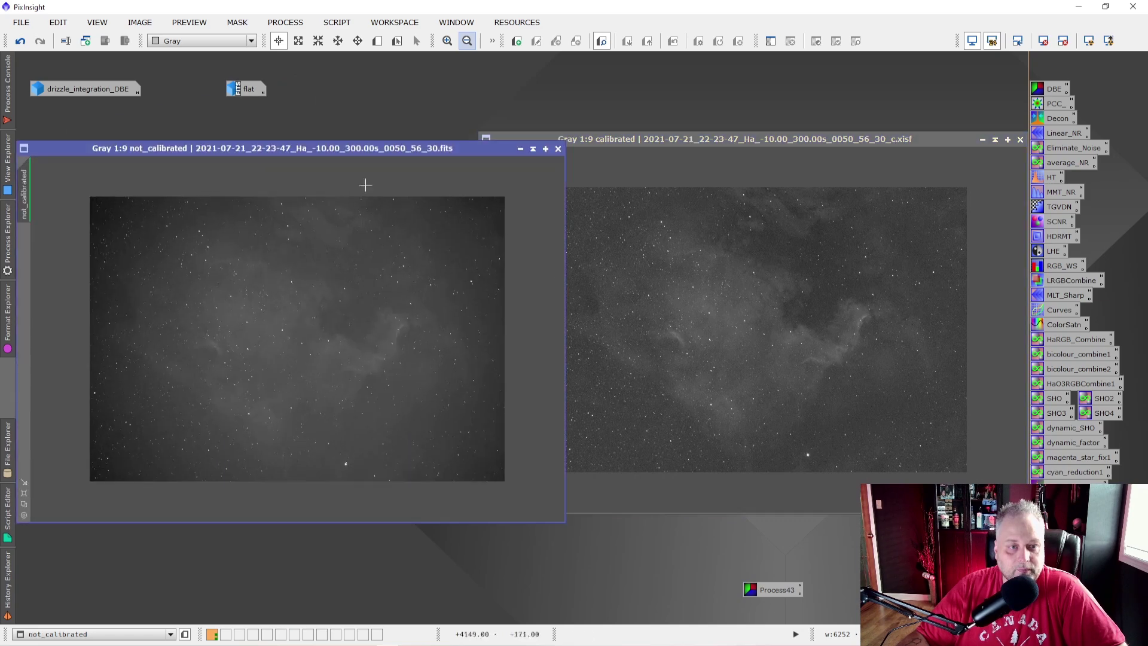
click(624, 138)
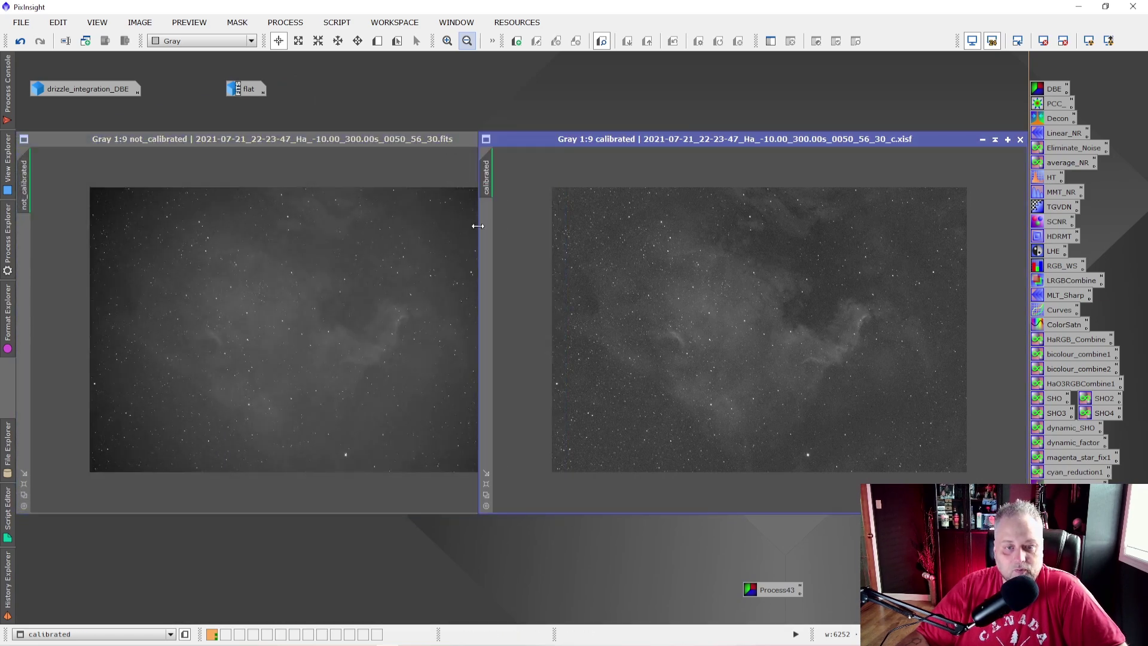
click(486, 494)
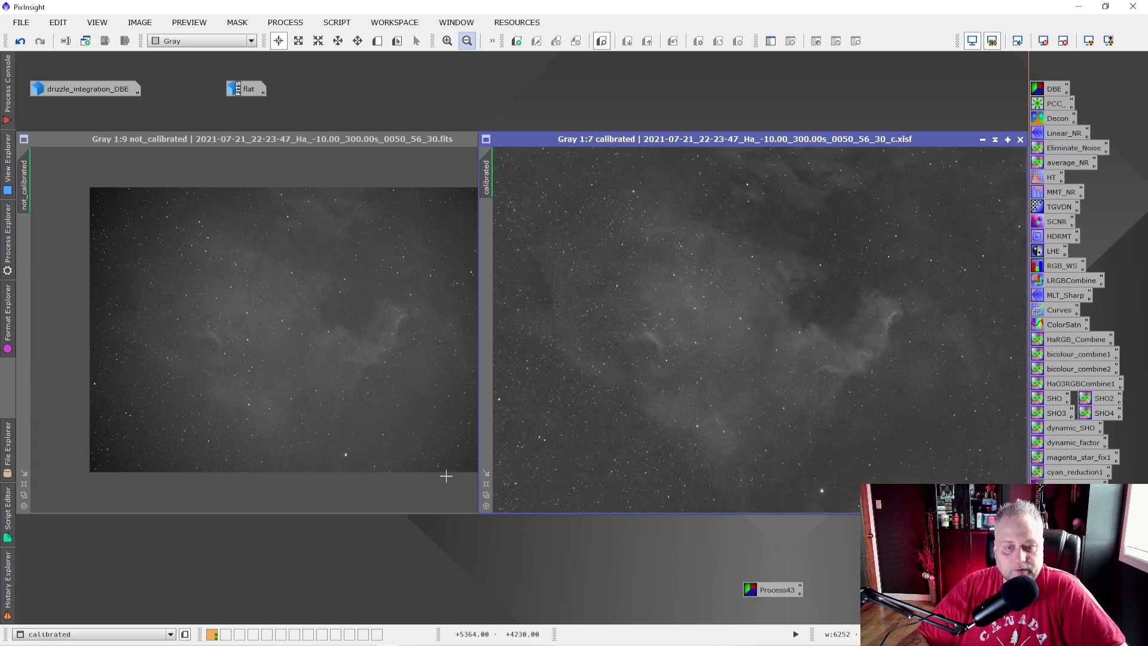
click(24, 494)
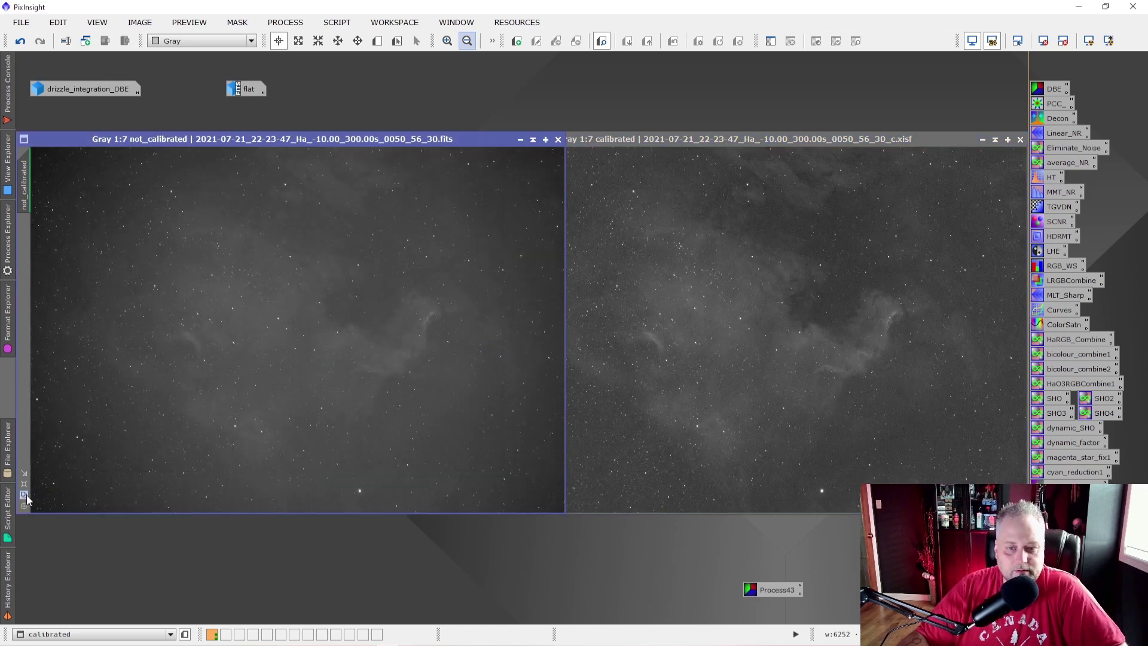
click(339, 402)
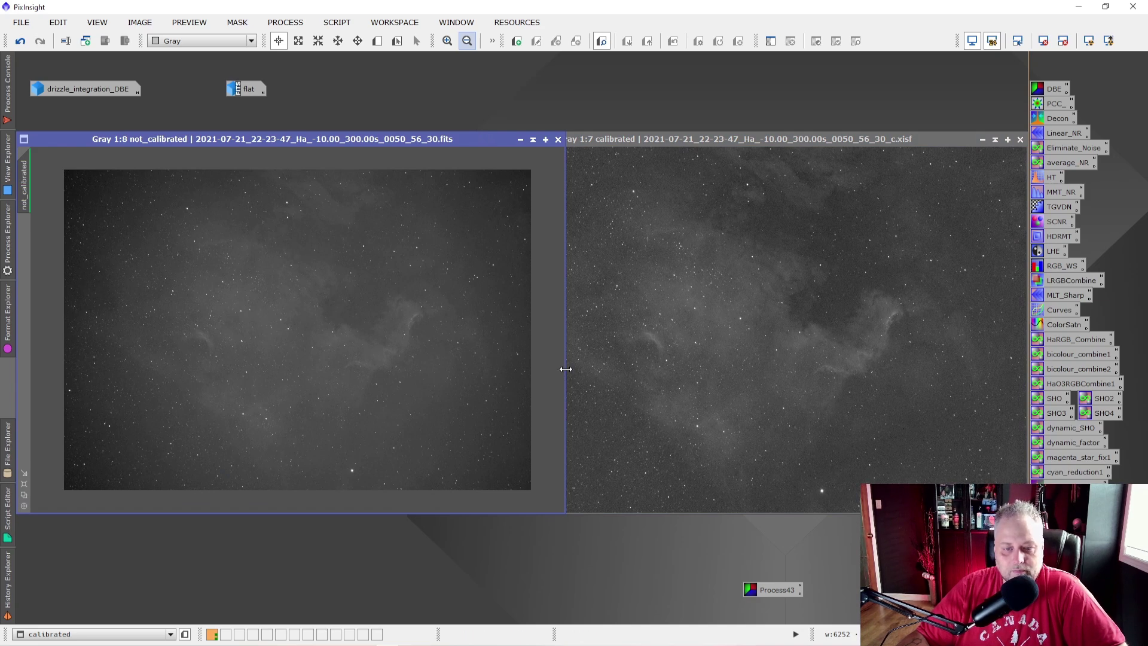
drag(564, 369, 508, 372)
drag(512, 312, 479, 313)
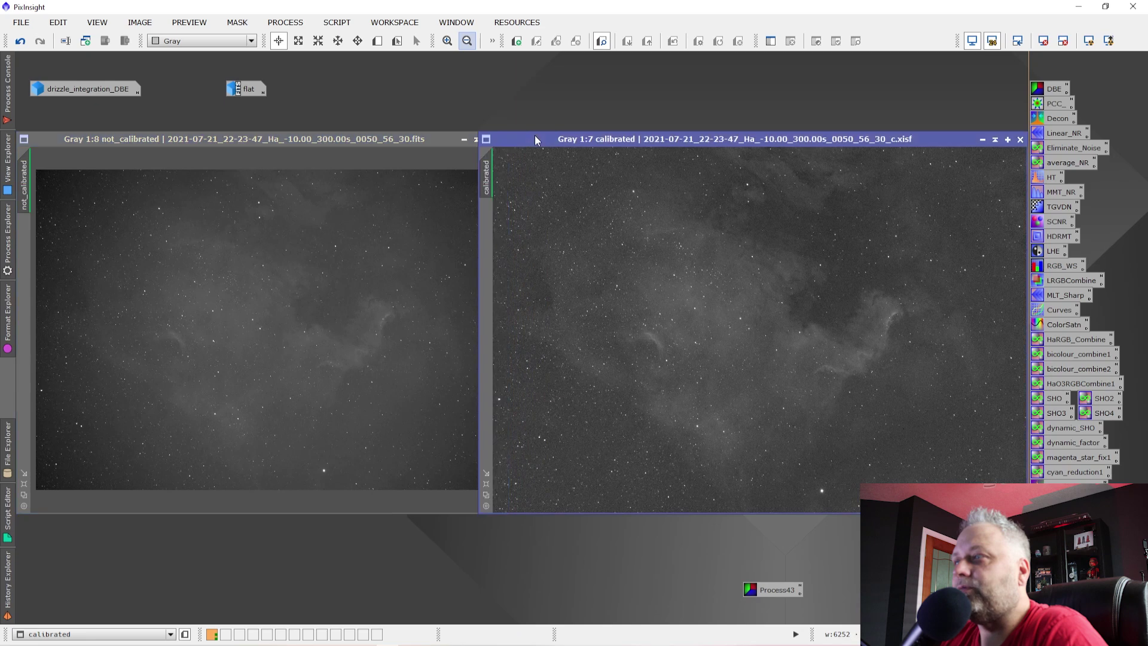
click(633, 245)
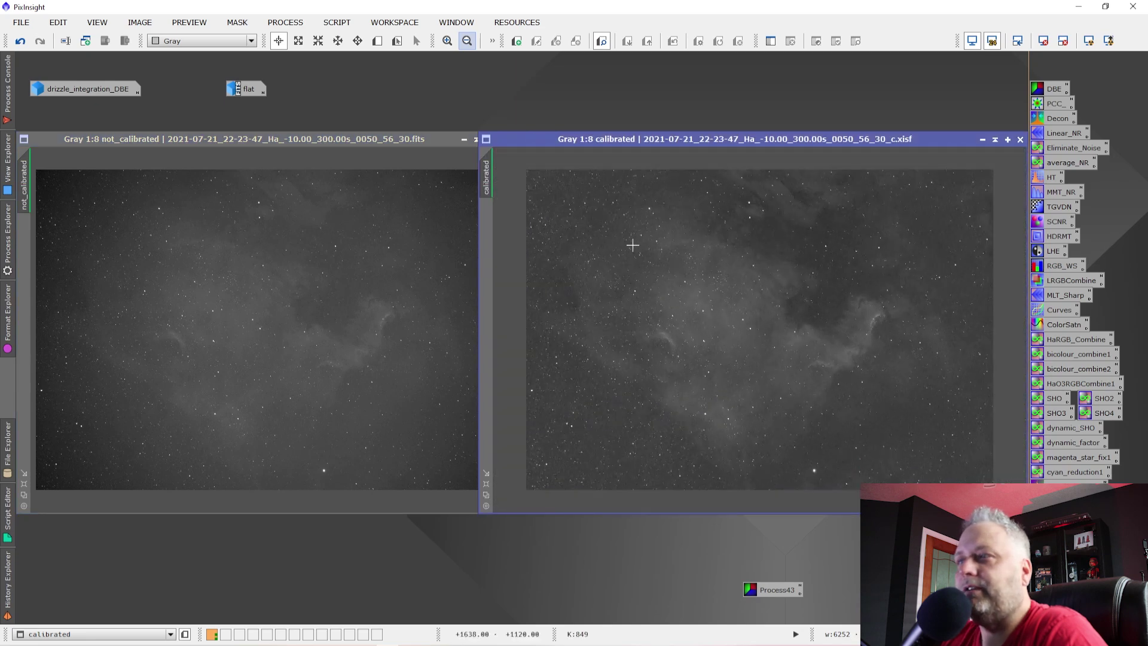
drag(478, 289, 523, 289)
click(380, 144)
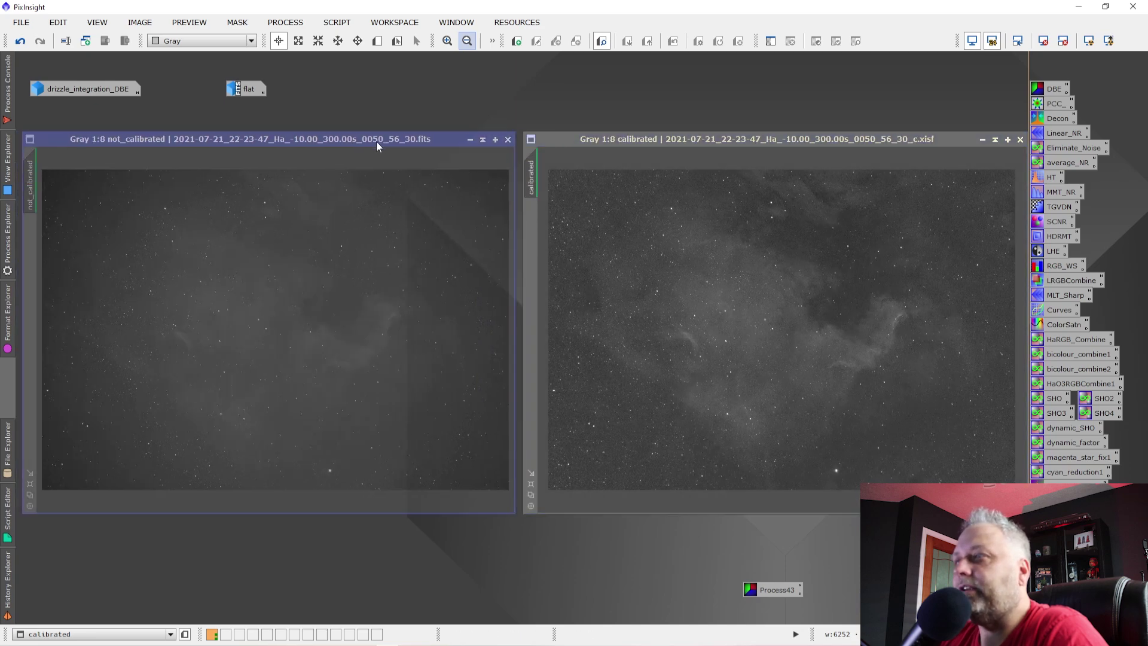